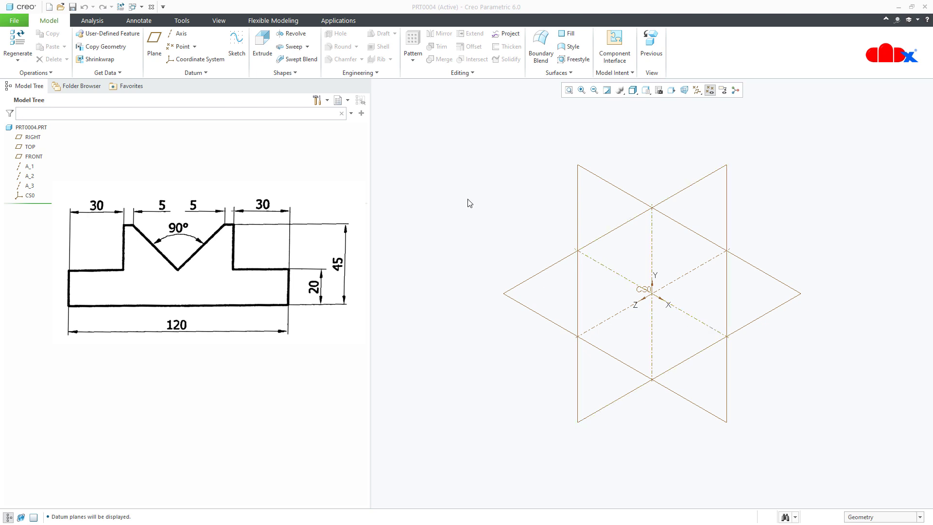
Start a new sketch on the FRONT datum plane
{"action": "left_click", "coordinate": [237, 44]}
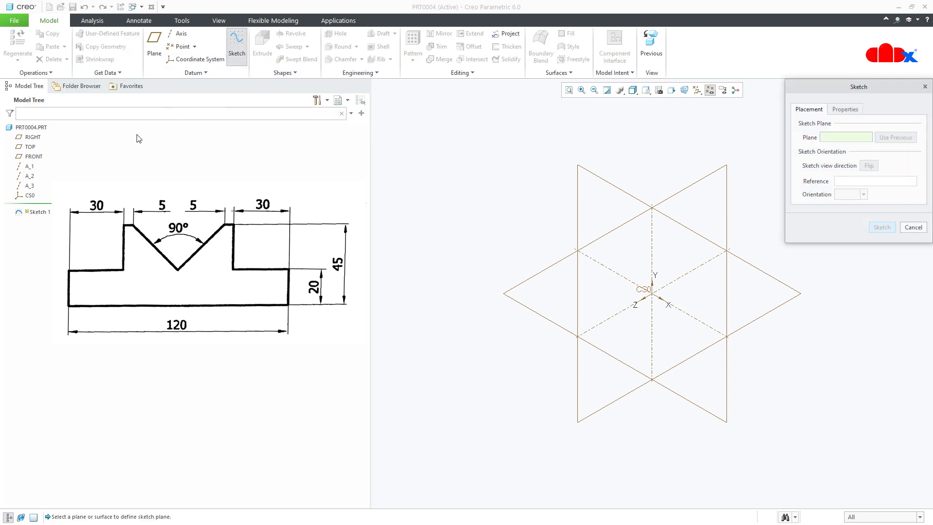
{"action": "left_click", "coordinate": [33, 157]}
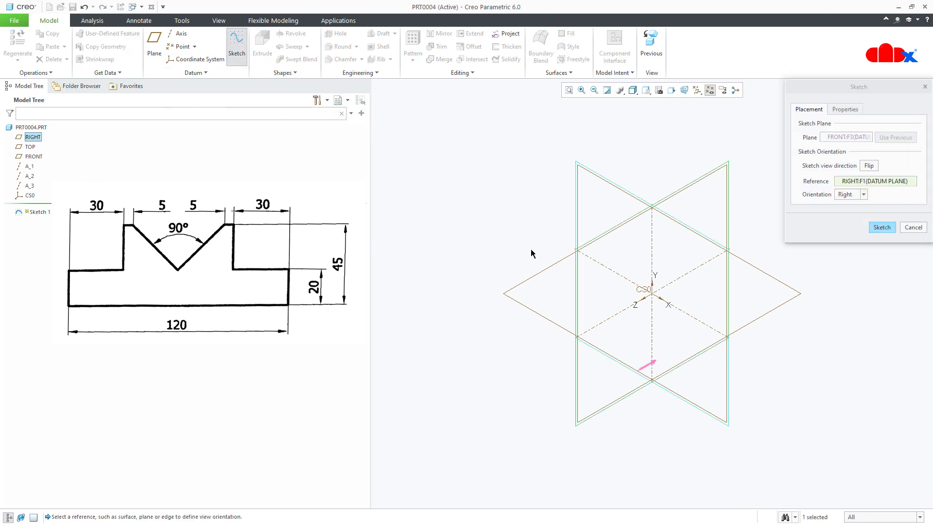
{"action": "left_click", "coordinate": [880, 228]}
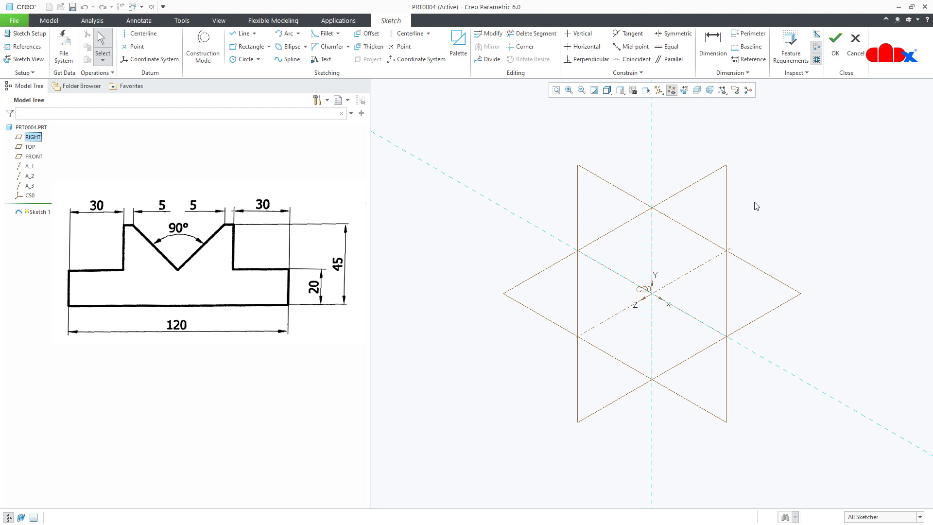
Orient the view flat to the sketch plane and hide all datum displays
{"action": "left_click", "coordinate": [683, 92]}
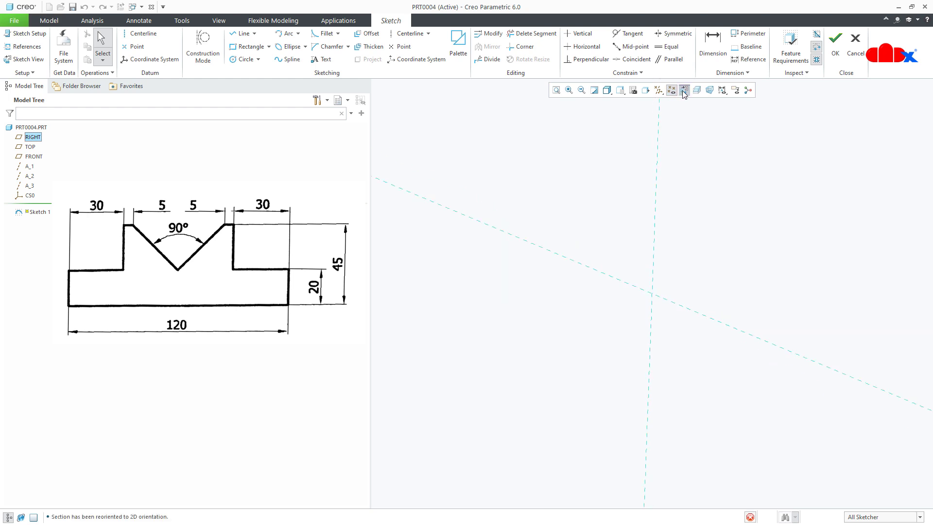
{"action": "left_click", "coordinate": [659, 90]}
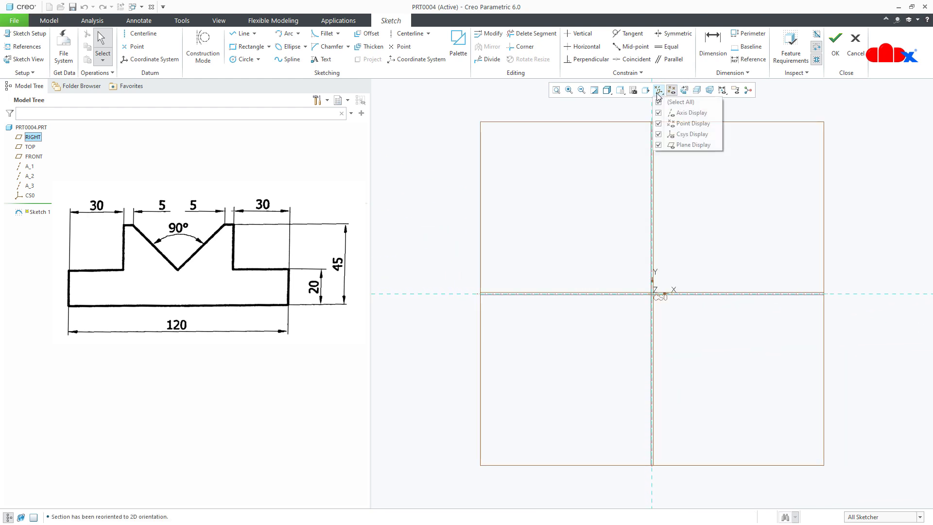
{"action": "left_click", "coordinate": [659, 102]}
{"action": "left_click", "coordinate": [773, 206]}
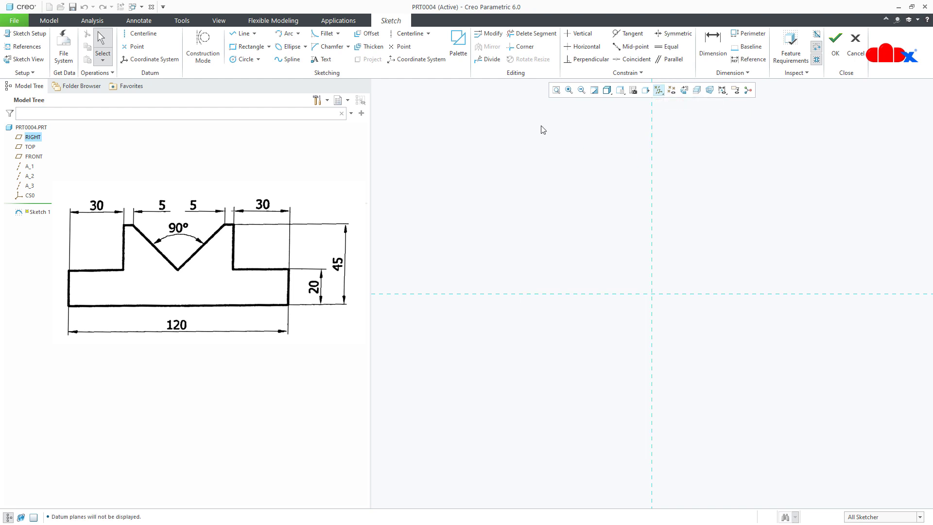
Draw a vertical centerline and a horizontal base line starting at the origin
{"action": "left_click", "coordinate": [411, 37]}
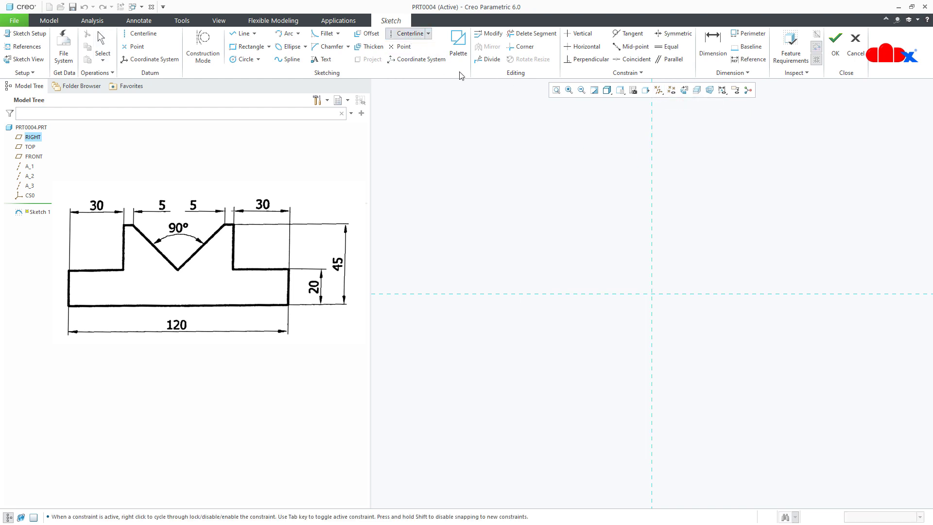
{"action": "left_click", "coordinate": [651, 183]}
{"action": "left_click", "coordinate": [655, 217]}
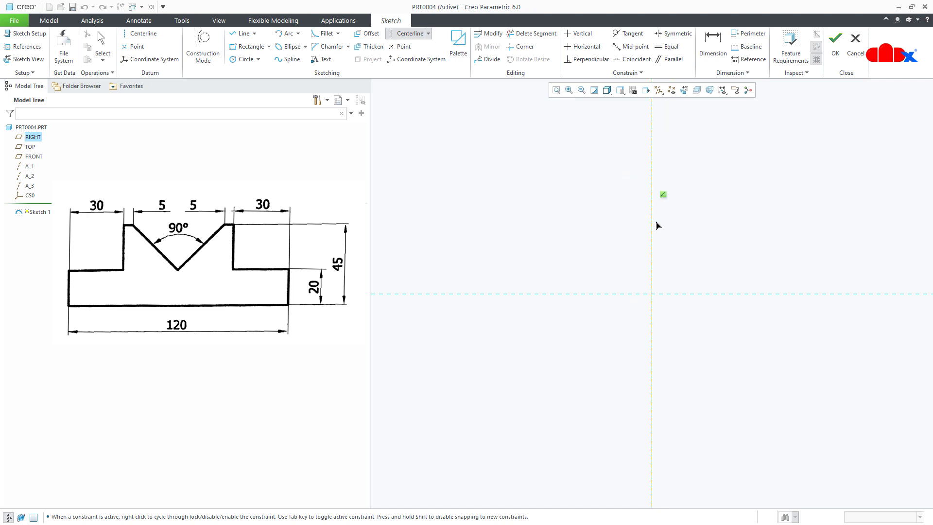
{"action": "middle_click", "coordinate": [733, 254]}
{"action": "right_click", "coordinate": [735, 257]}
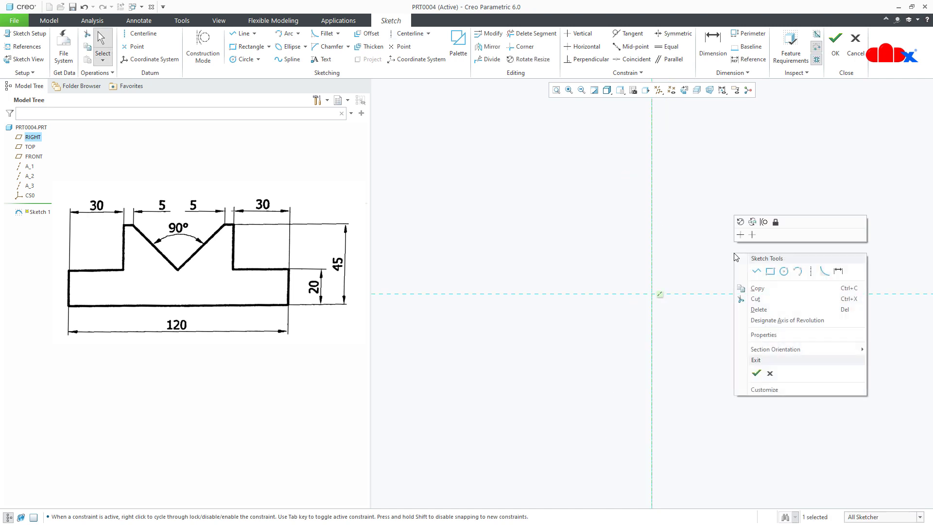
{"action": "left_click", "coordinate": [755, 271]}
{"action": "left_click", "coordinate": [652, 294]}
{"action": "left_click", "coordinate": [701, 293]}
{"action": "middle_click", "coordinate": [700, 339]}
Dimension the base line symmetric about the centerline at 120 width
{"action": "right_click", "coordinate": [700, 338]}
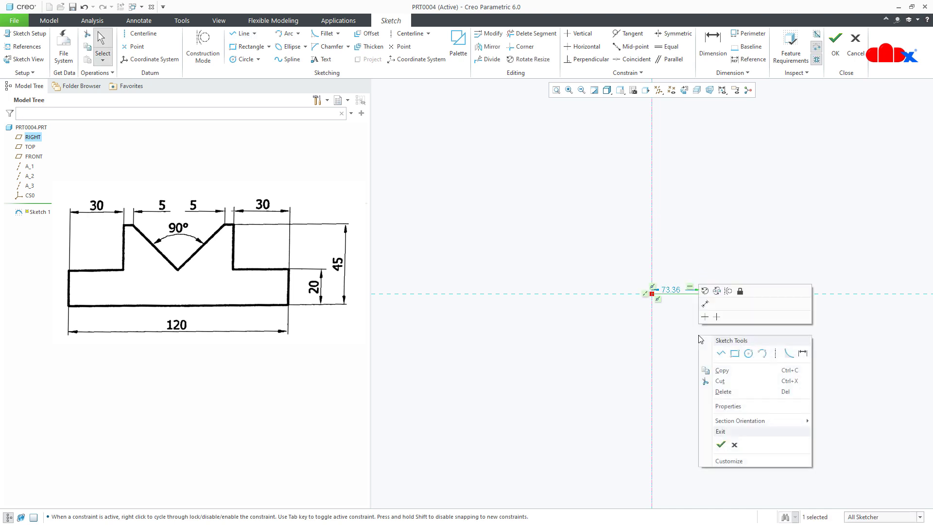
{"action": "left_click", "coordinate": [801, 354]}
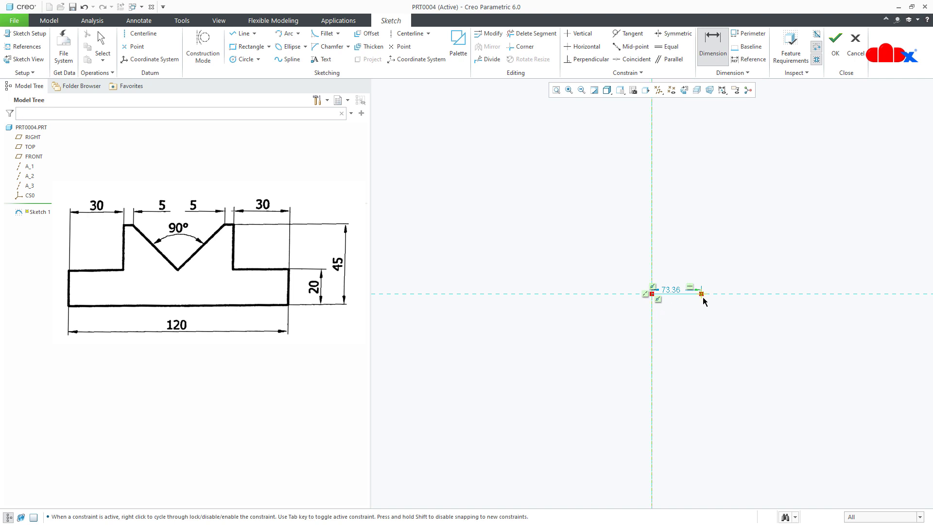
{"action": "left_click", "coordinate": [701, 293]}
{"action": "middle_click", "coordinate": [677, 318]}
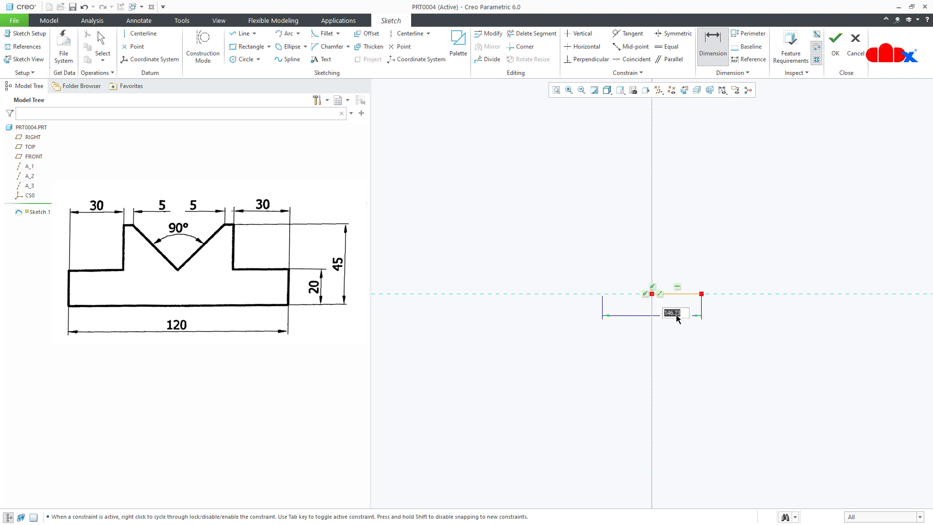
{"action": "type", "text": "120"}
{"action": "key", "text": "Return"}
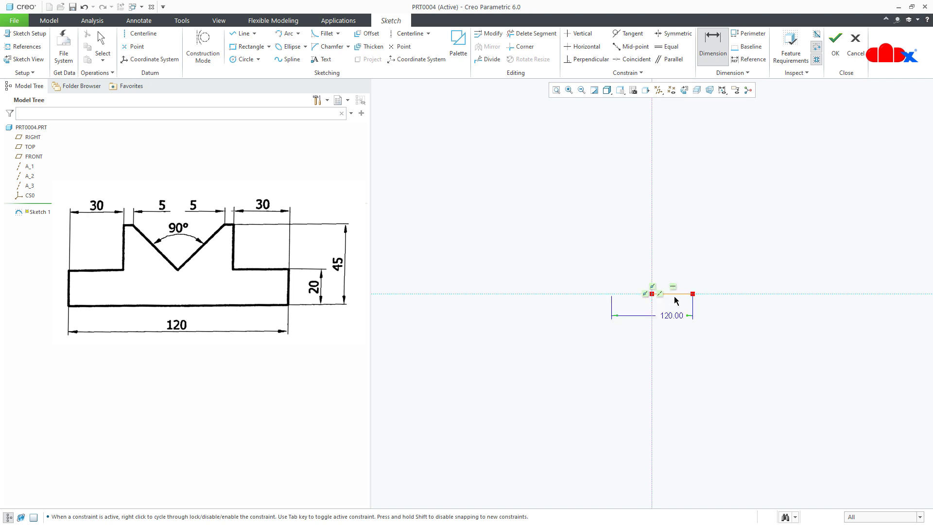
{"action": "middle_click", "coordinate": [686, 293]}
Draw the right half outline: right edge, step, upper edge, short top and notch slope
{"action": "right_click", "coordinate": [687, 294]}
{"action": "left_click", "coordinate": [702, 315]}
{"action": "left_click", "coordinate": [703, 300]}
{"action": "left_click", "coordinate": [703, 256]}
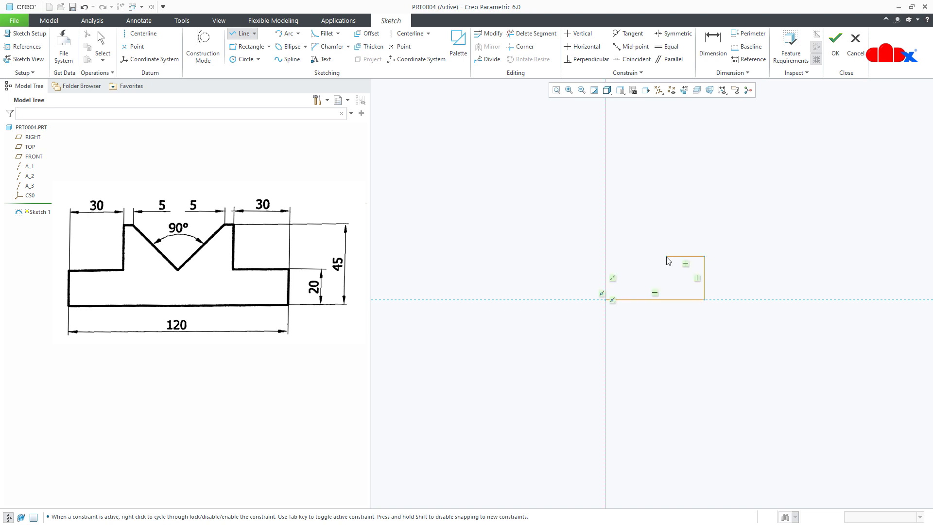
{"action": "left_click", "coordinate": [666, 256]}
{"action": "left_click", "coordinate": [665, 218]}
{"action": "left_click", "coordinate": [646, 218]}
{"action": "left_click", "coordinate": [605, 265]}
{"action": "middle_click", "coordinate": [620, 270]}
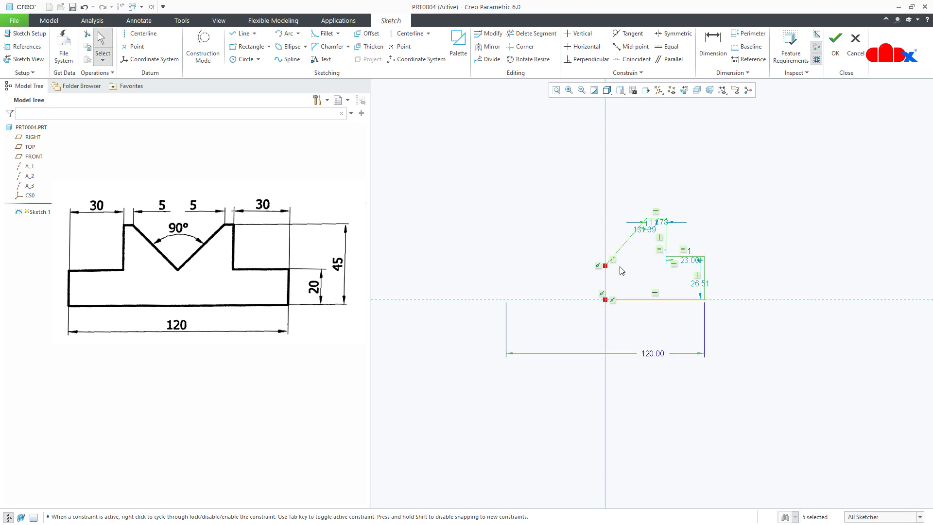
Mirror the half-profile segments about the vertical centerline
{"action": "left_click_drag", "start_coordinate": [555, 187], "coordinate": [739, 341]}
{"action": "left_click", "coordinate": [487, 46]}
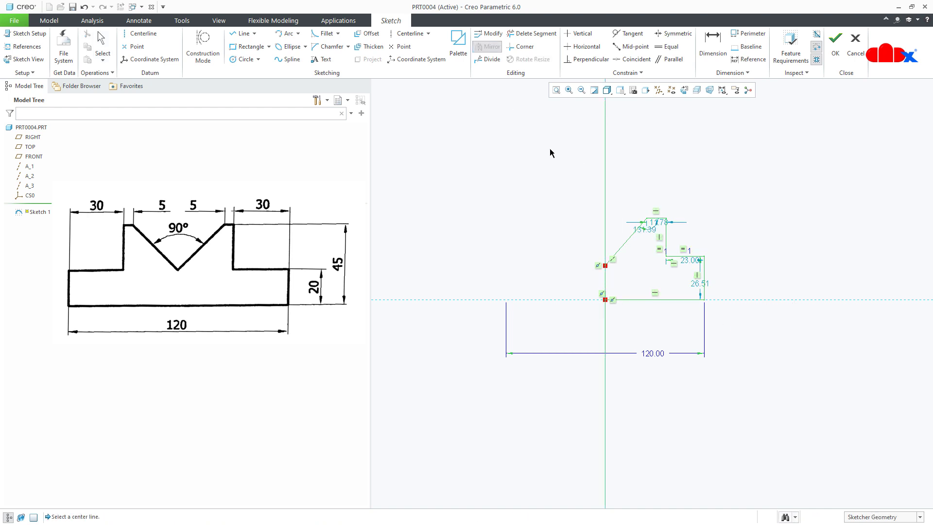
{"action": "left_click", "coordinate": [605, 170]}
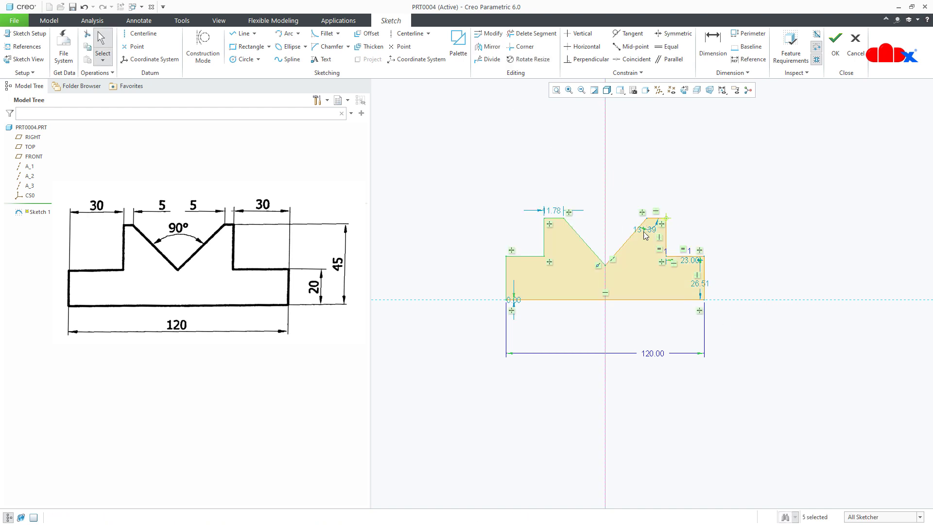
Make the bottom vertex coincident with the left edge and delete the Equal constraint
{"action": "scroll", "coordinate": [607, 253], "scroll_direction": "up", "scroll_amount": 3}
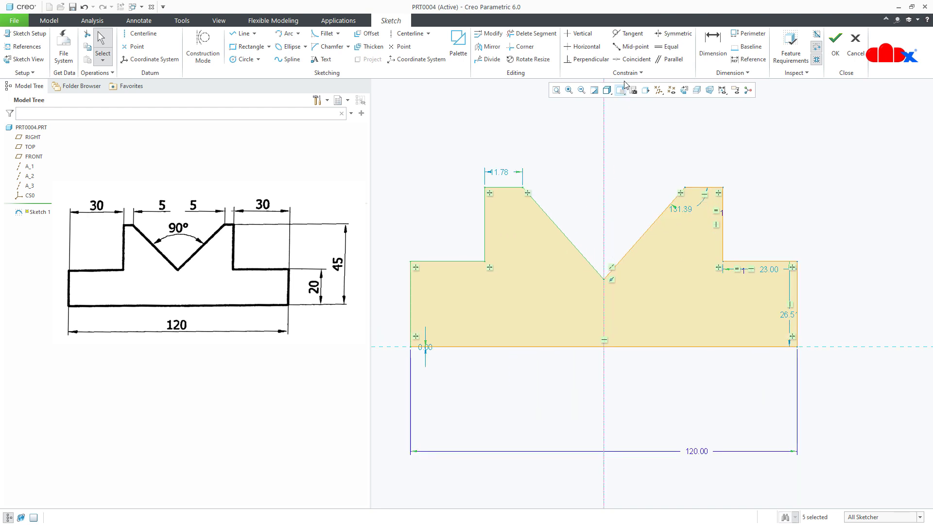
{"action": "left_click", "coordinate": [631, 59]}
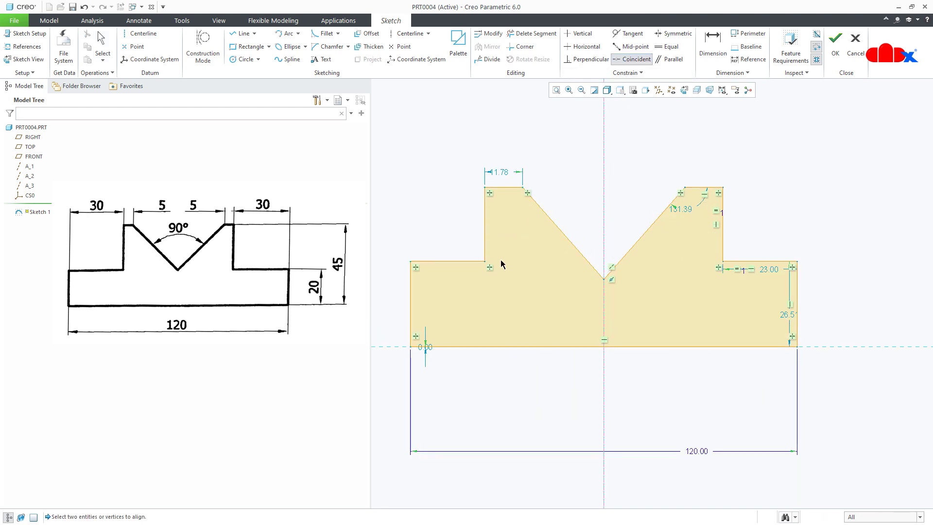
{"action": "left_click", "coordinate": [410, 342]}
{"action": "left_click", "coordinate": [409, 348]}
{"action": "middle_click", "coordinate": [475, 378]}
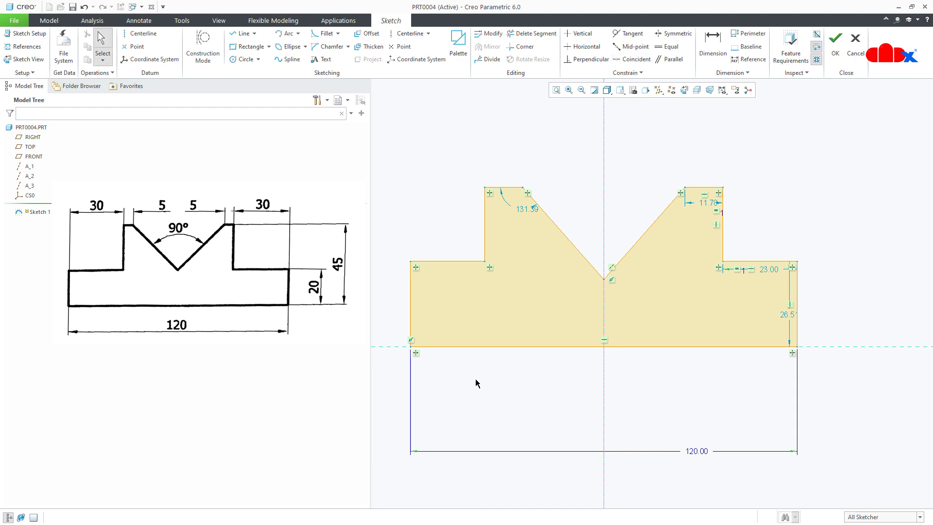
{"action": "left_click", "coordinate": [717, 212]}
{"action": "key", "text": "Delete"}
Add a 49.51 height dimension from top edge to bottom line and lock it
{"action": "left_click", "coordinate": [712, 42]}
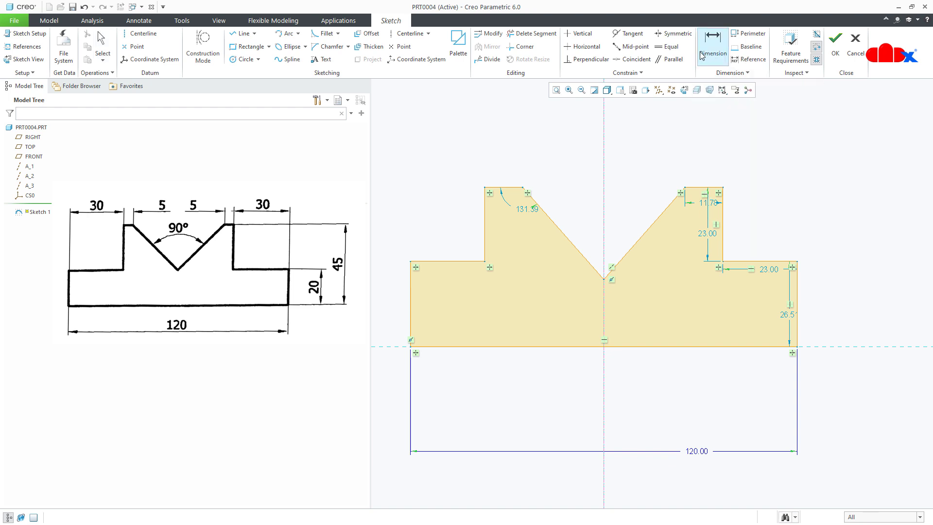
{"action": "left_click", "coordinate": [711, 189]}
{"action": "left_click", "coordinate": [759, 346]}
{"action": "middle_click", "coordinate": [824, 303]}
{"action": "key", "text": "Return"}
{"action": "middle_click", "coordinate": [830, 305]}
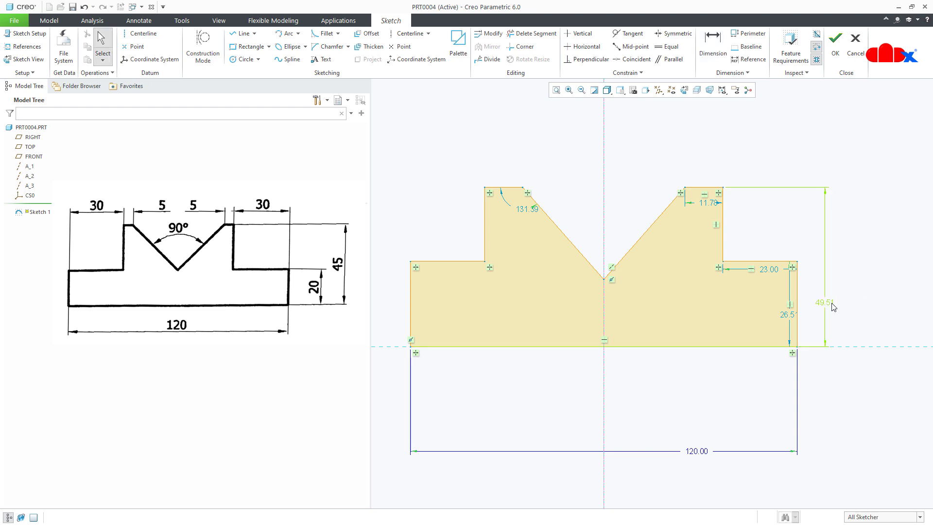
{"action": "left_click", "coordinate": [832, 305]}
{"action": "left_click", "coordinate": [839, 272]}
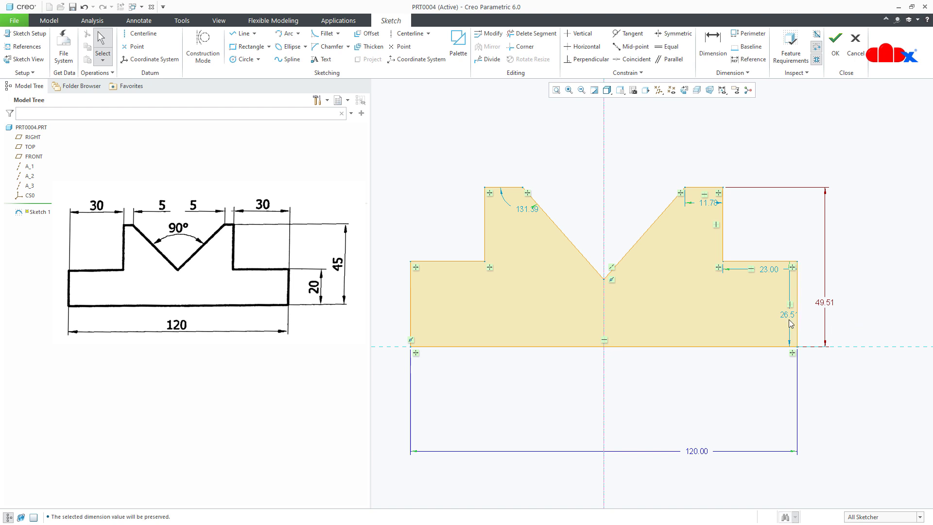
Move the 26.51 and 120.00 dimensions, then relocate the 131.39 angle beside the upper-left slanted edge
{"action": "left_click_drag", "start_coordinate": [790, 324], "coordinate": [820, 322]}
{"action": "left_click_drag", "start_coordinate": [697, 452], "coordinate": [668, 456]}
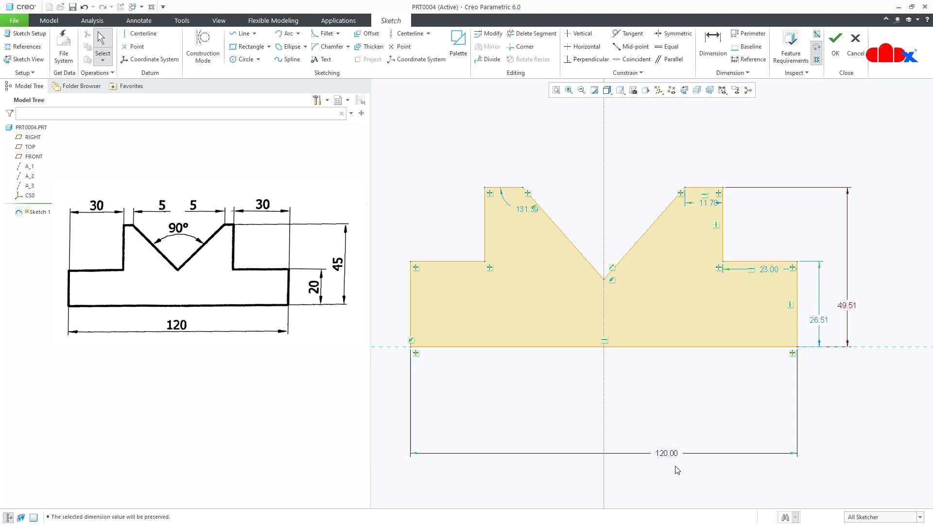
{"action": "left_click", "coordinate": [822, 323]}
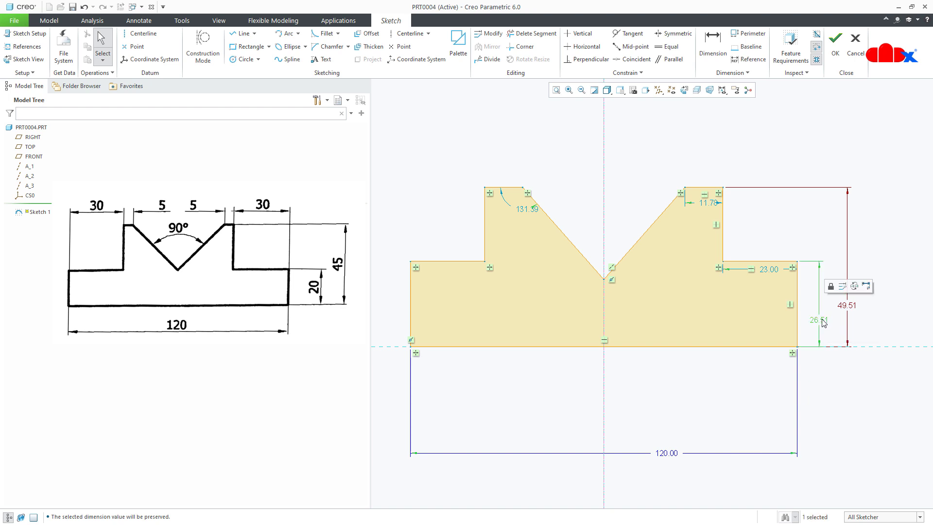
{"action": "left_click", "coordinate": [832, 338]}
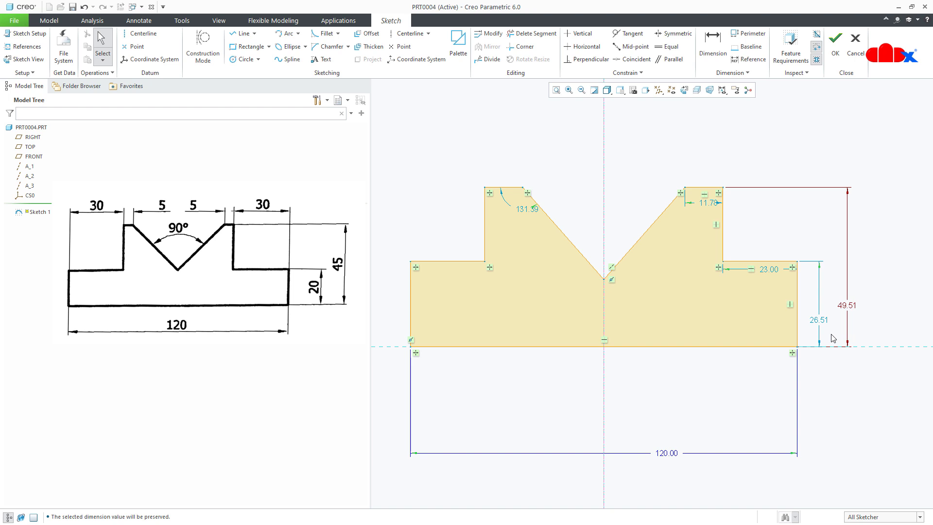
{"action": "left_click", "coordinate": [662, 454]}
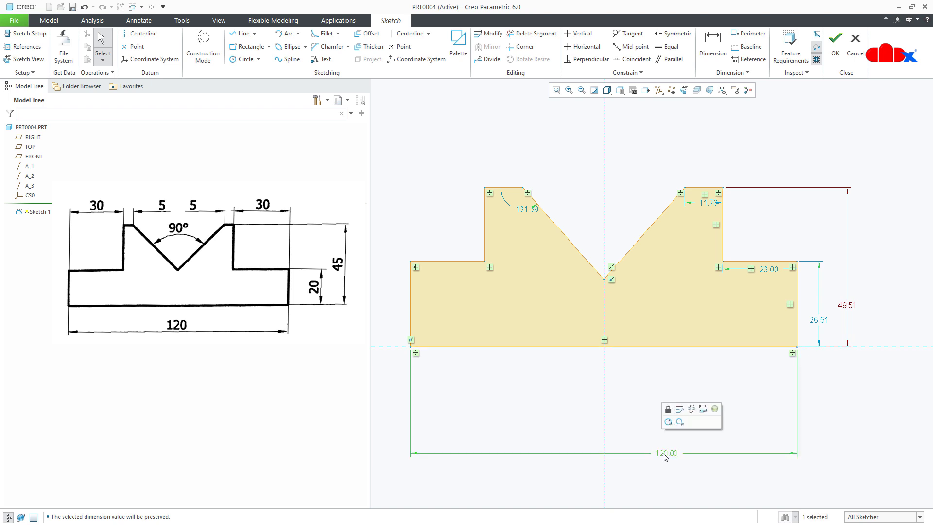
{"action": "left_click", "coordinate": [847, 307]}
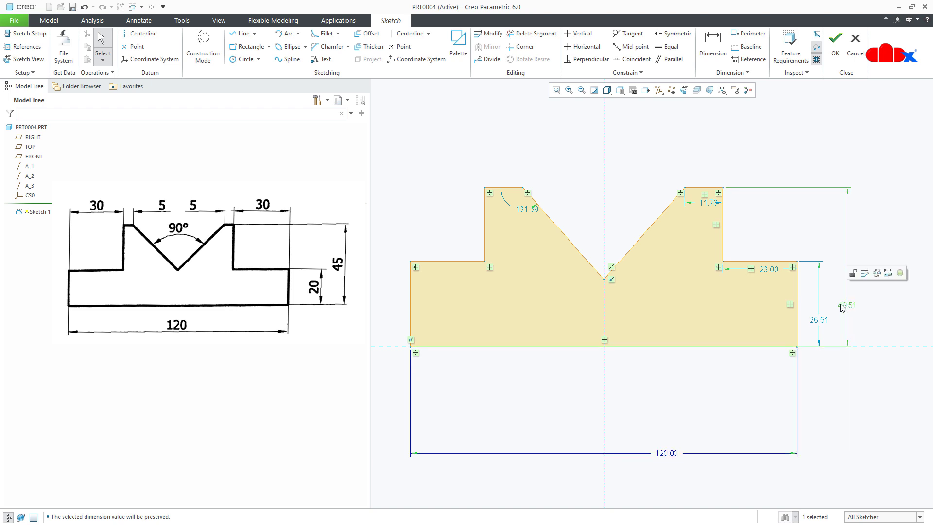
{"action": "left_click", "coordinate": [833, 365]}
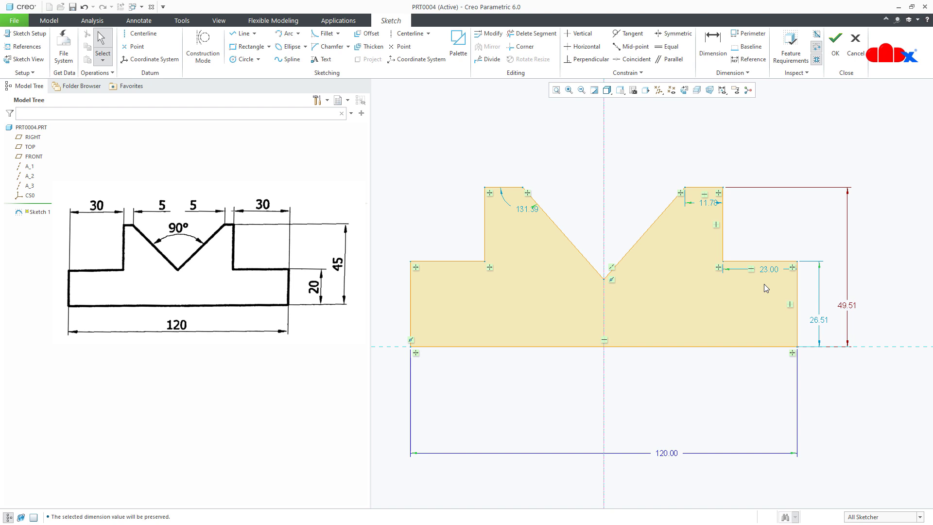
{"action": "left_click", "coordinate": [527, 216]}
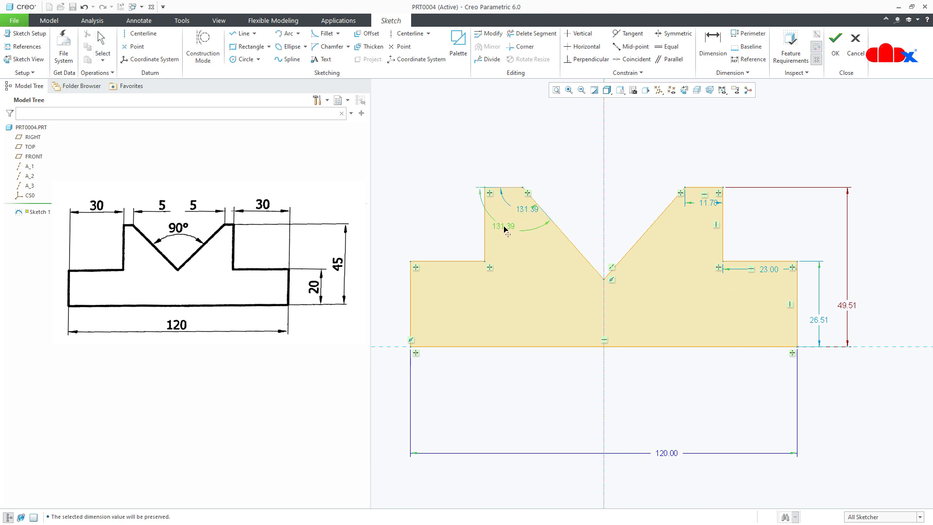
{"action": "middle_click", "coordinate": [514, 219]}
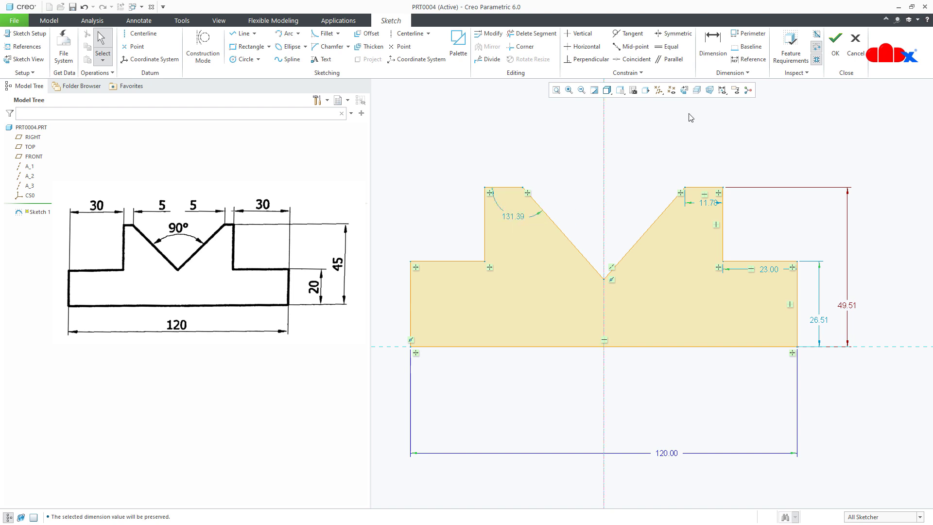
Dimension the V-notch with an 82.79 angle between its two lines
{"action": "left_click", "coordinate": [712, 43]}
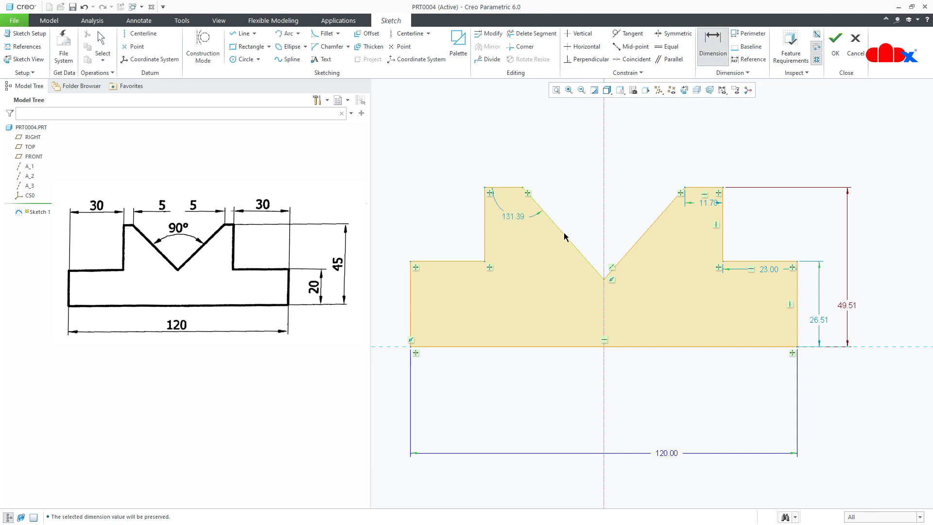
{"action": "left_click", "coordinate": [645, 237]}
{"action": "middle_click", "coordinate": [627, 209]}
{"action": "key", "text": "Return"}
Replace the 49.51 height with a new top-to-bottom dimension and strengthen the 120.00 width
{"action": "left_click", "coordinate": [848, 309]}
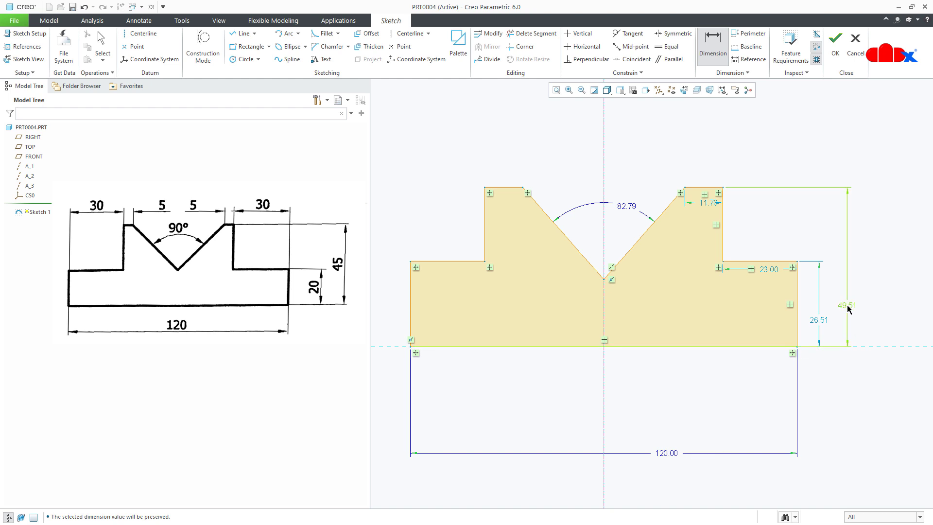
{"action": "key", "text": "Delete"}
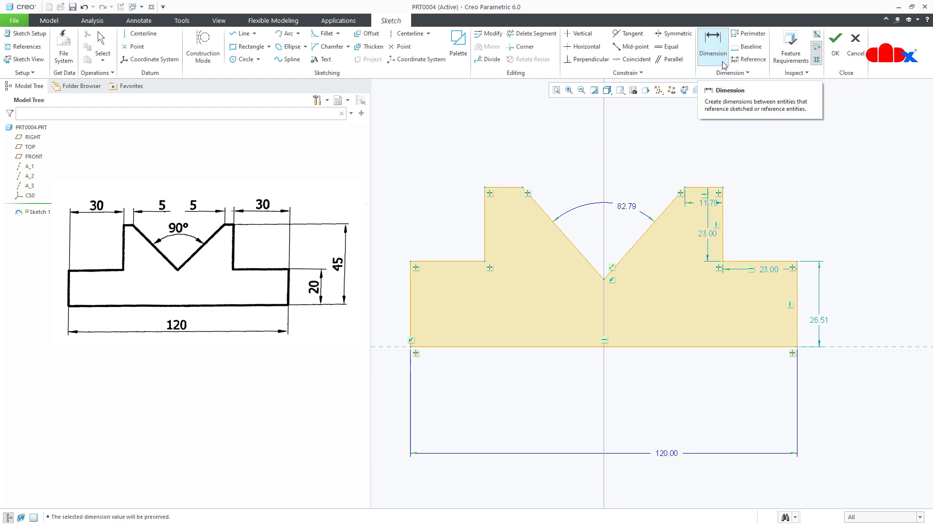
{"action": "left_click", "coordinate": [703, 188]}
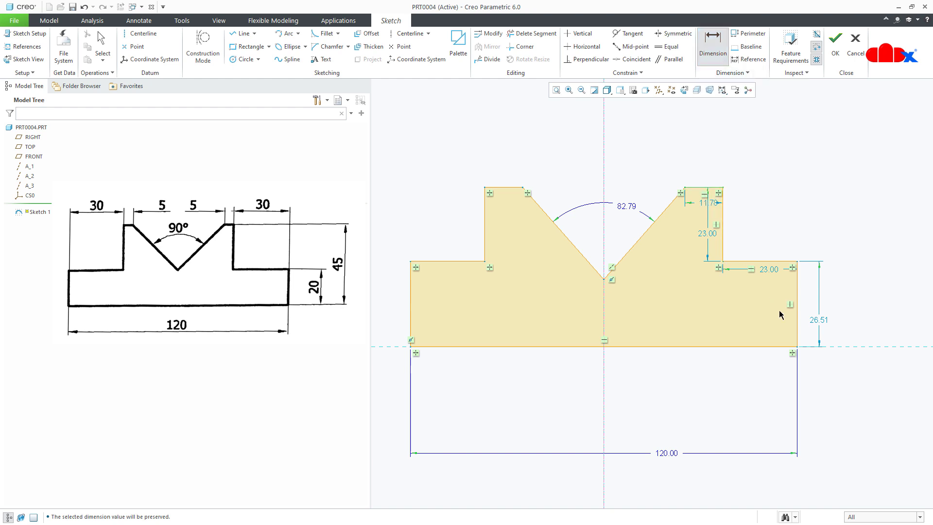
{"action": "left_click", "coordinate": [793, 346]}
{"action": "middle_click", "coordinate": [865, 294]}
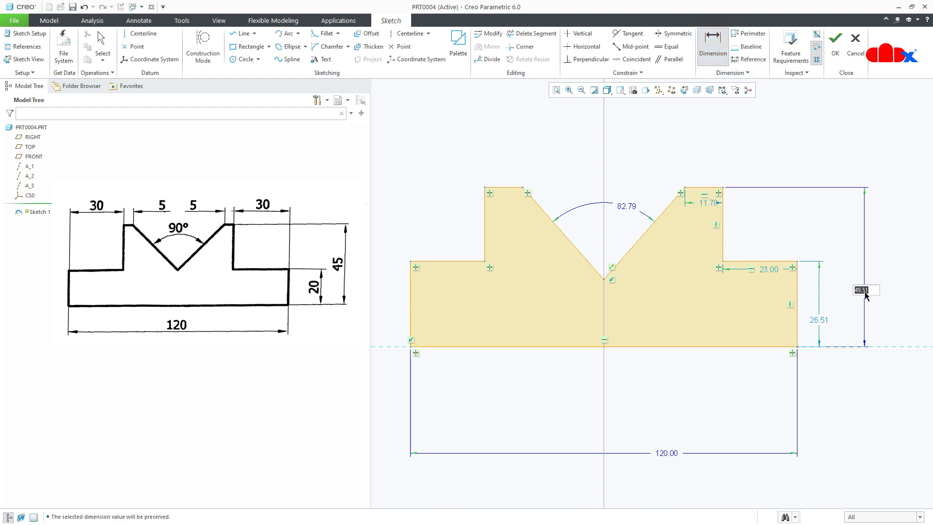
{"action": "middle_click", "coordinate": [882, 325]}
{"action": "left_click", "coordinate": [676, 455]}
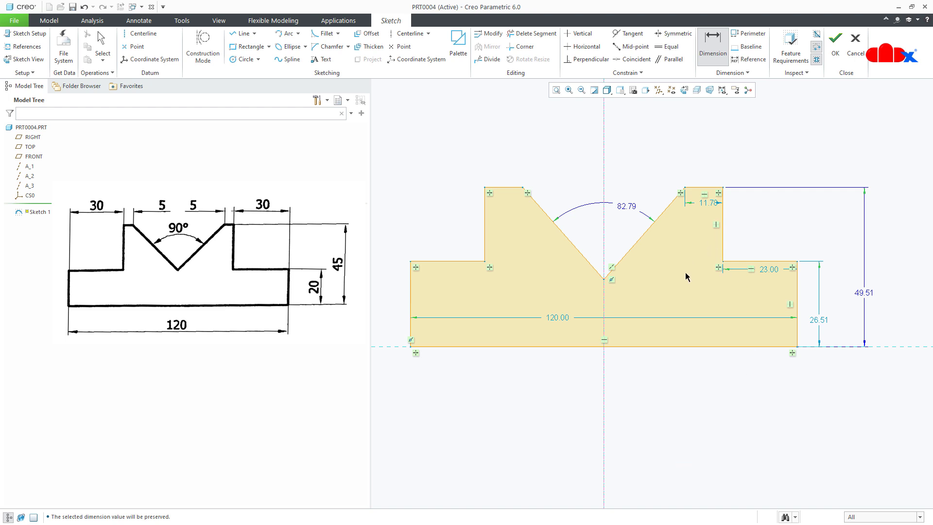
{"action": "middle_click", "coordinate": [743, 305]}
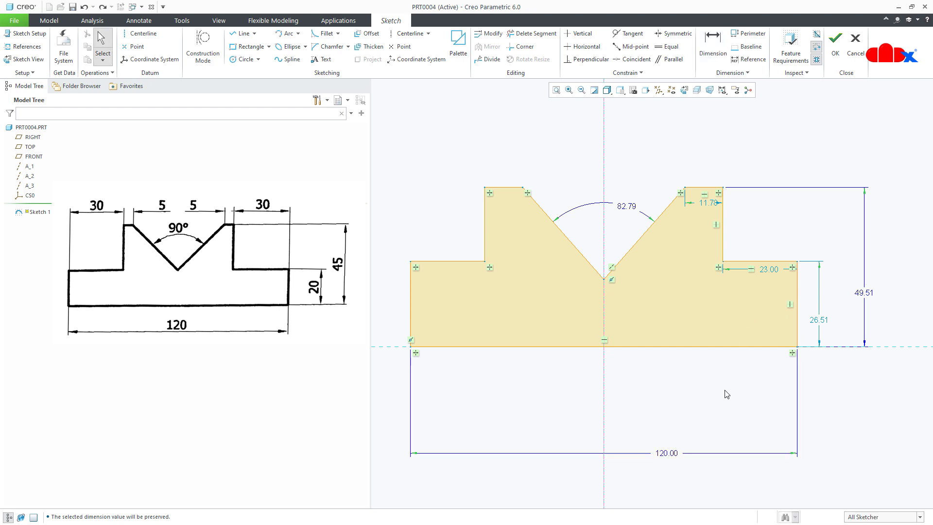
Toggle dimension and constraint display off and back on via the Sketcher display filters
{"action": "left_click", "coordinate": [722, 90]}
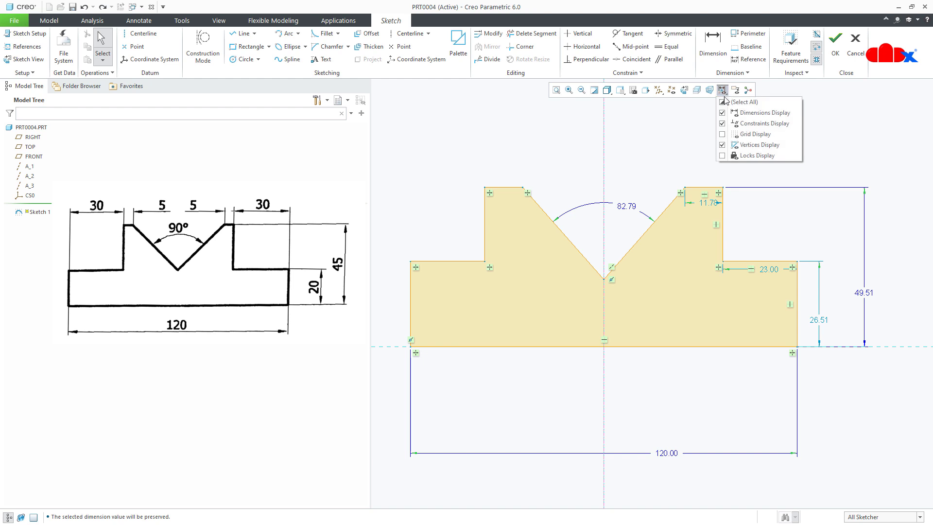
{"action": "left_click", "coordinate": [721, 114]}
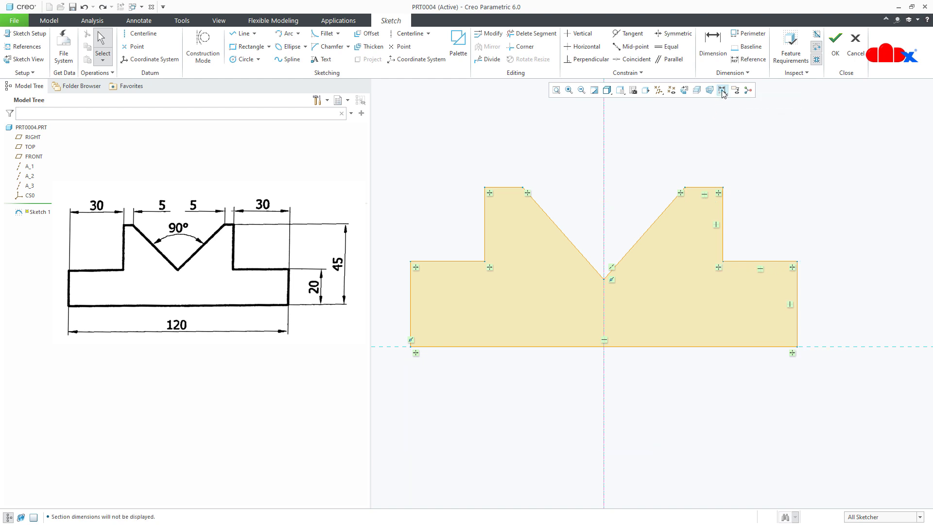
{"action": "left_click", "coordinate": [722, 91]}
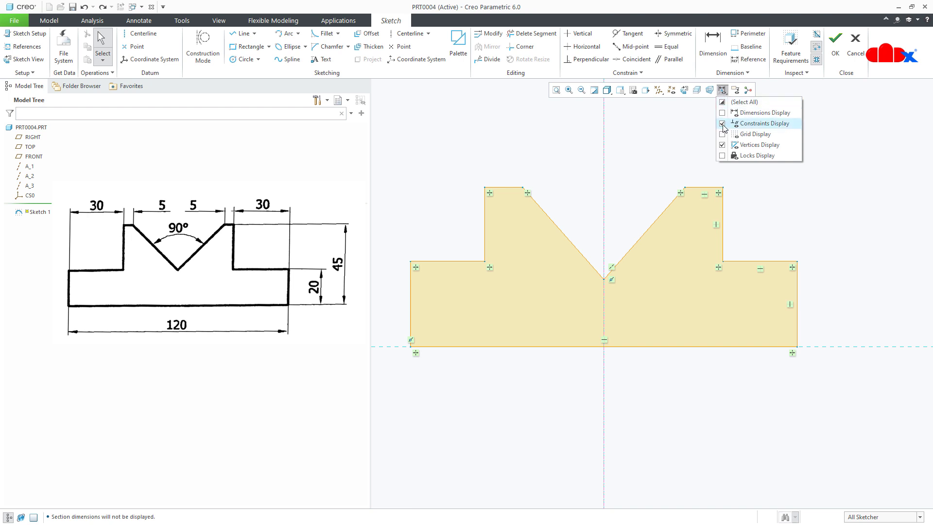
{"action": "left_click", "coordinate": [722, 125]}
{"action": "left_click", "coordinate": [722, 125]}
{"action": "left_click", "coordinate": [722, 113]}
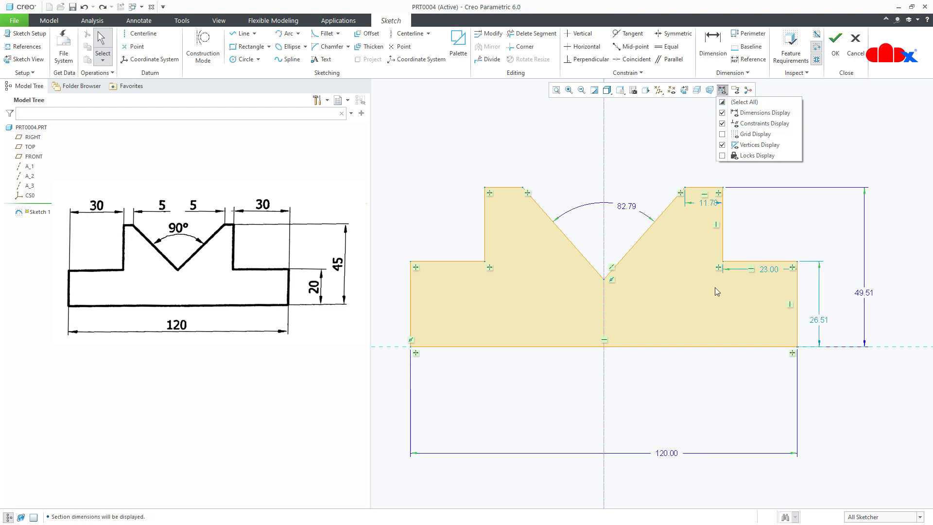
{"action": "left_click", "coordinate": [712, 428]}
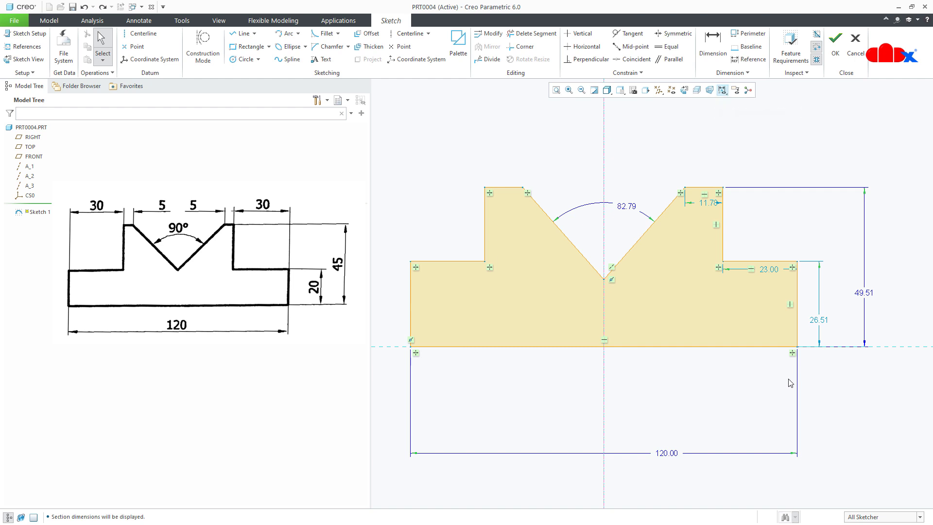
Drag 26.51 further right and move 23.00 and 11.78 above the profile
{"action": "left_click_drag", "start_coordinate": [819, 320], "coordinate": [835, 318]}
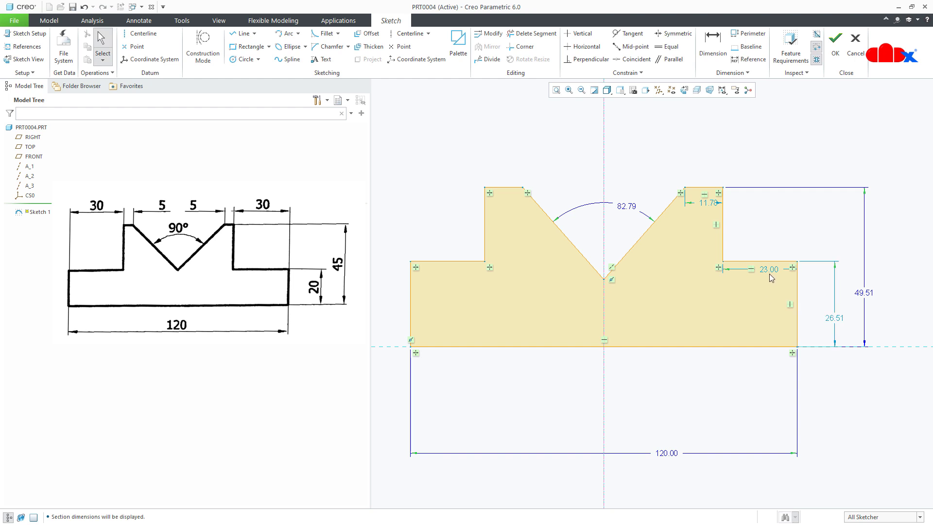
{"action": "left_click_drag", "start_coordinate": [768, 271], "coordinate": [768, 248]}
{"action": "left_click_drag", "start_coordinate": [706, 208], "coordinate": [705, 168]}
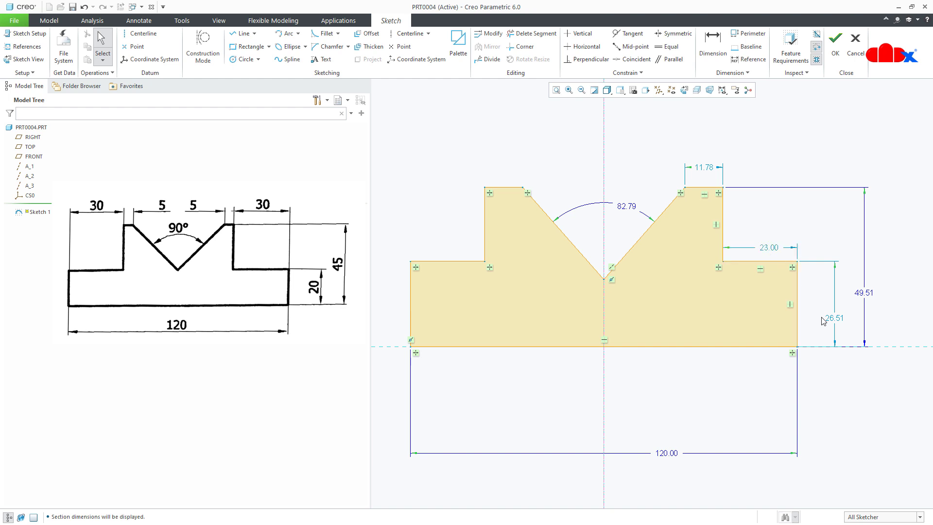
Uncheck Show weak dimensions in Sketcher options, declining to save a configuration file
{"action": "left_click", "coordinate": [22, 21]}
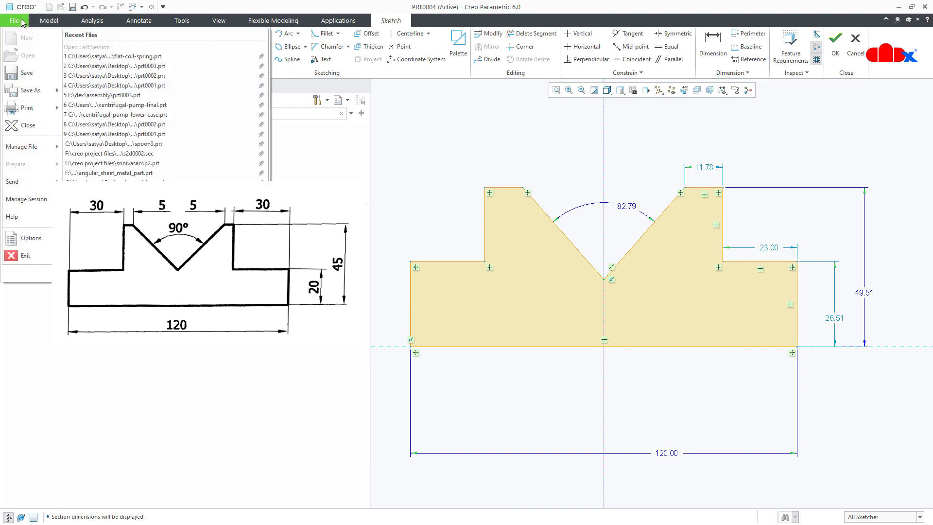
{"action": "left_click", "coordinate": [32, 239]}
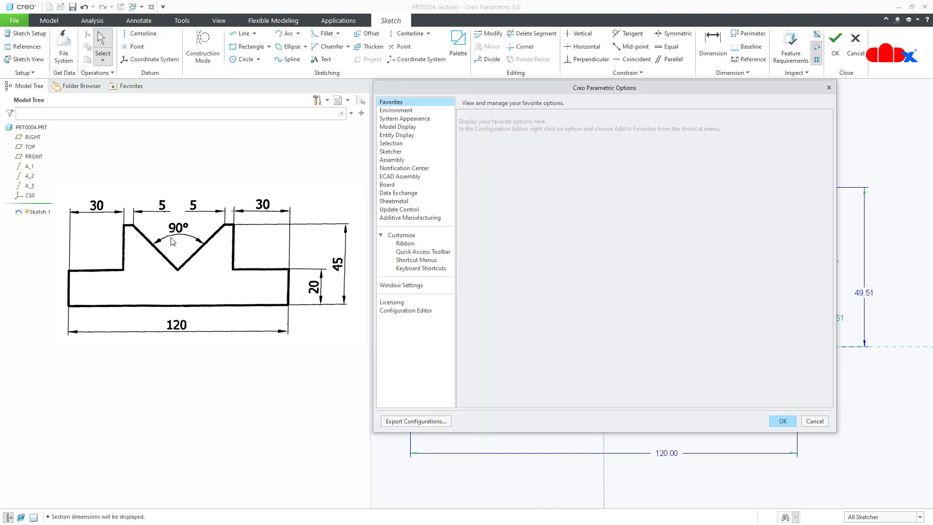
{"action": "left_click", "coordinate": [394, 152]}
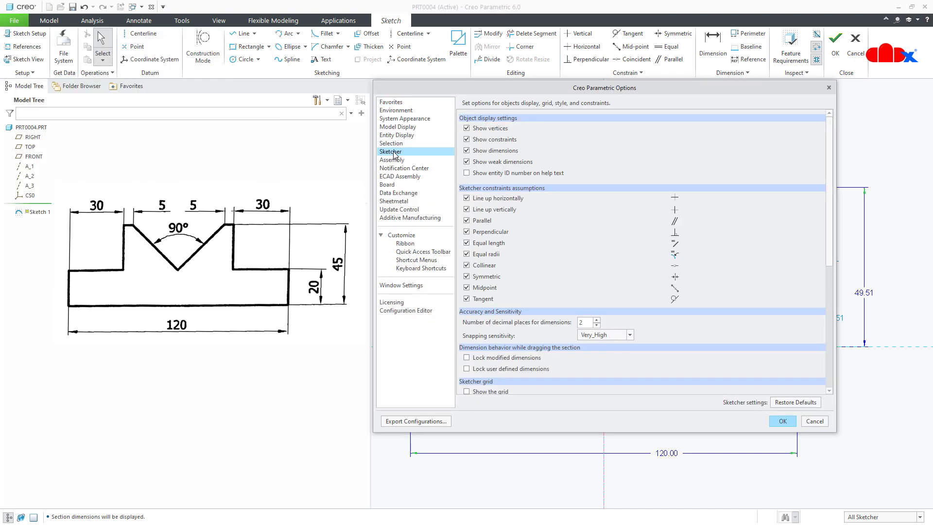
{"action": "left_click", "coordinate": [492, 165]}
{"action": "left_click", "coordinate": [778, 426]}
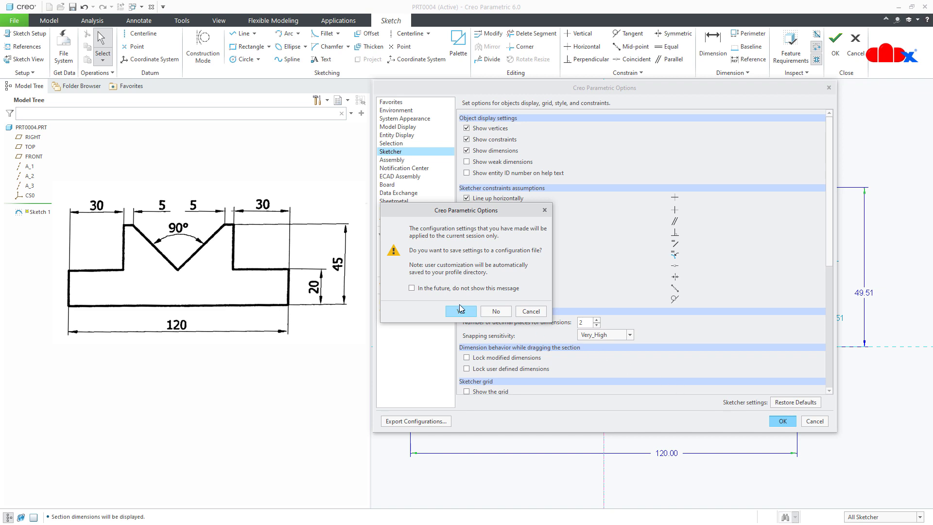
{"action": "left_click", "coordinate": [500, 313]}
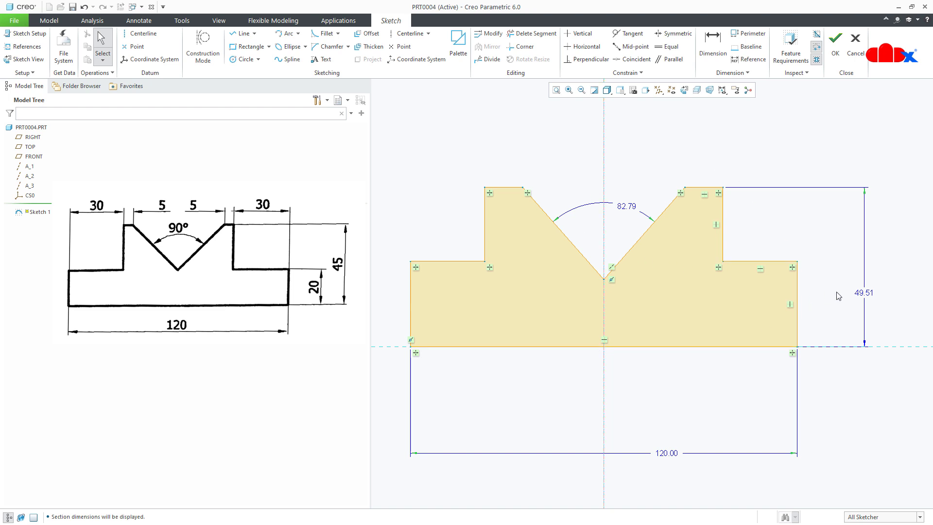
Delete the old height and dimension the 11.78 top edge and 23.00 right-step width
{"action": "left_click", "coordinate": [868, 296]}
{"action": "key", "text": "Delete"}
{"action": "left_click", "coordinate": [709, 51]}
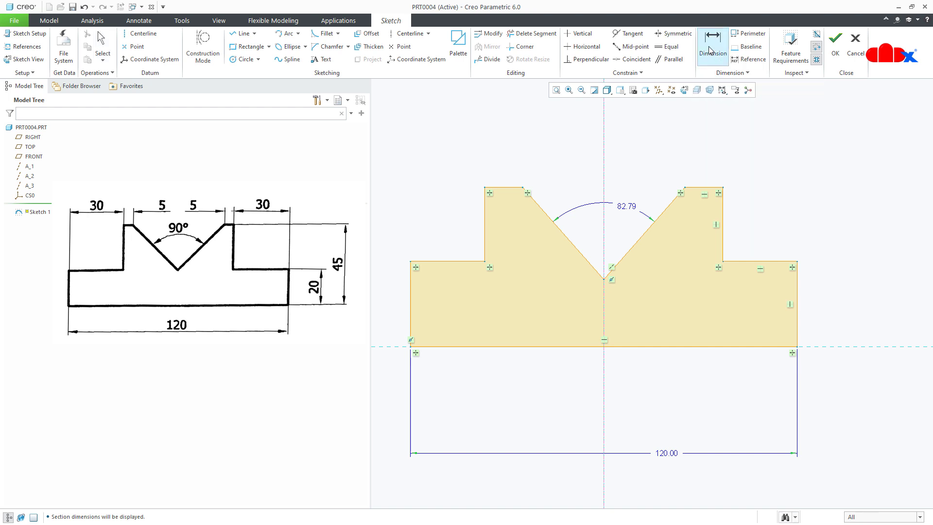
{"action": "left_click", "coordinate": [701, 188]}
{"action": "middle_click", "coordinate": [706, 167]}
{"action": "key", "text": "Return"}
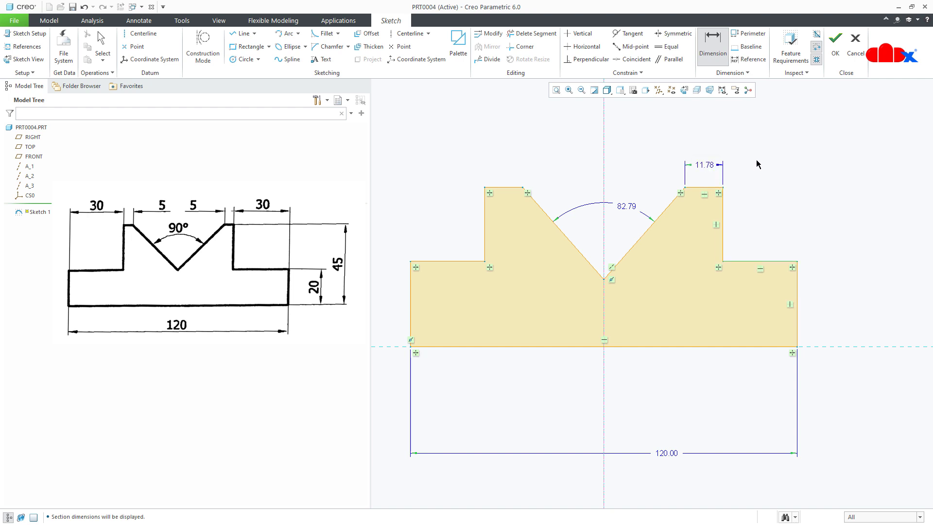
{"action": "middle_click", "coordinate": [757, 163]}
{"action": "key", "text": "Return"}
Add the 49.51 overall height dimension from the bottom line
{"action": "left_click", "coordinate": [810, 346]}
{"action": "middle_click", "coordinate": [849, 282]}
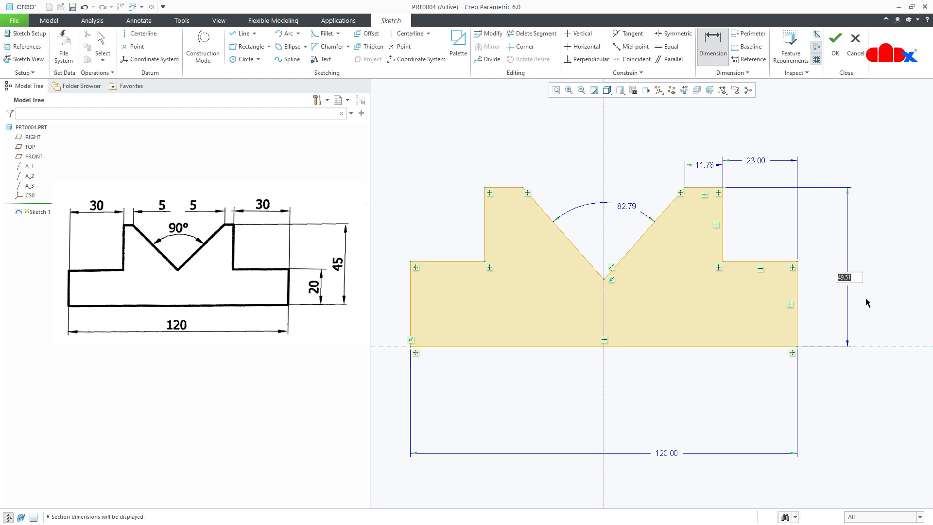
{"action": "key", "text": "Return"}
Re-enable Show weak dimensions in Sketcher options without saving, then select the 26.51 dimension
{"action": "left_click", "coordinate": [16, 22]}
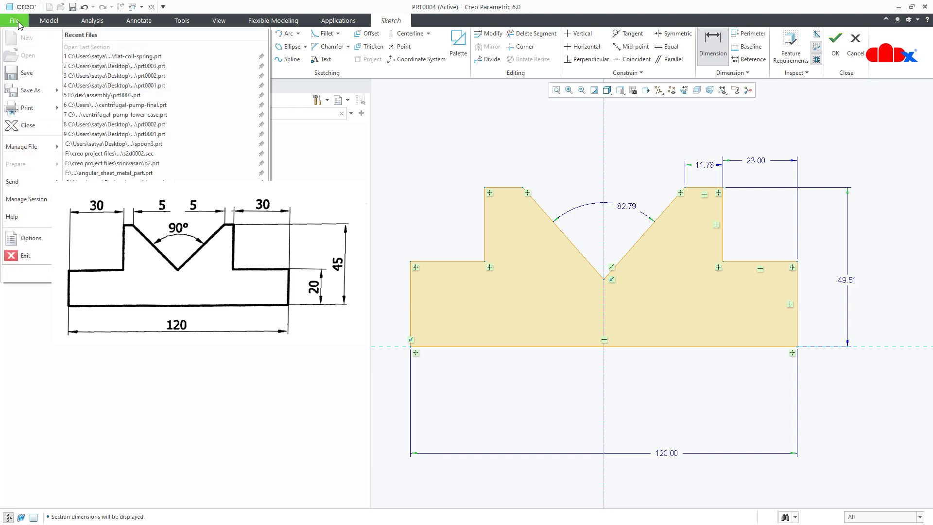
{"action": "left_click", "coordinate": [30, 239]}
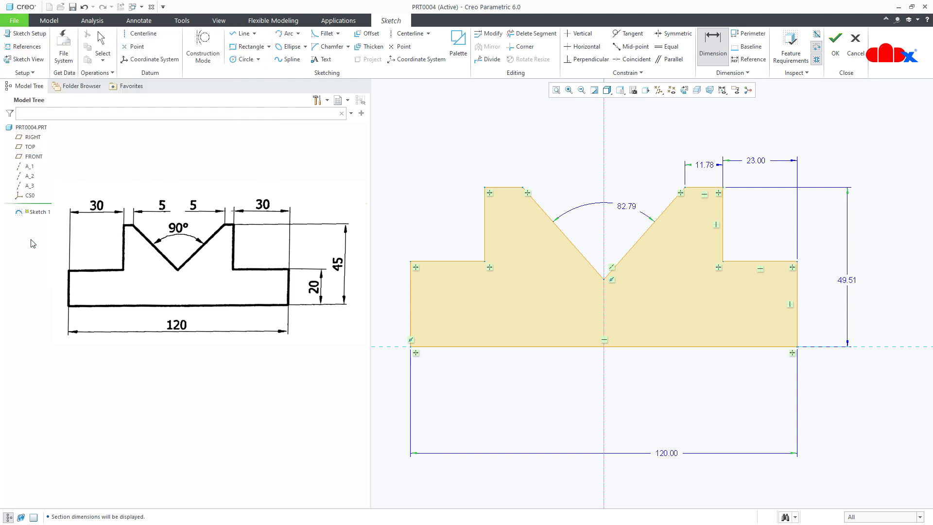
{"action": "left_click", "coordinate": [393, 157]}
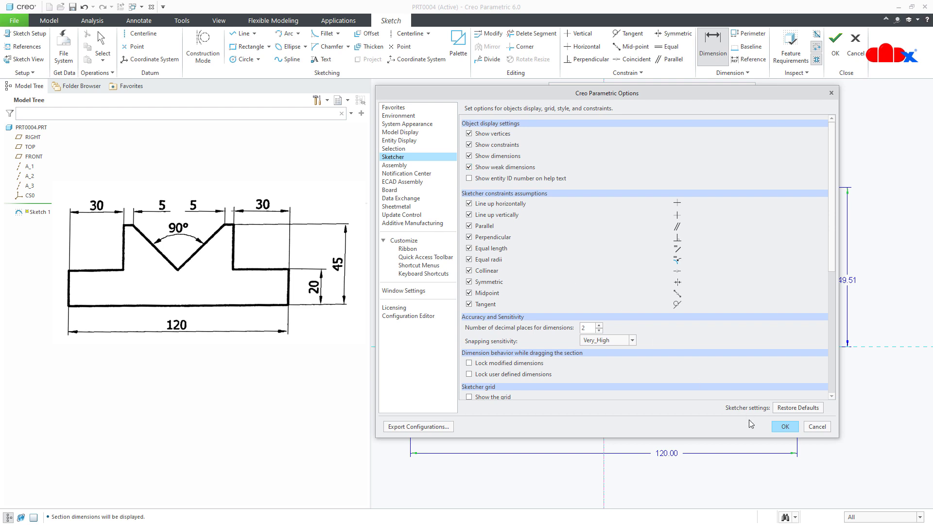
{"action": "left_click", "coordinate": [783, 428]}
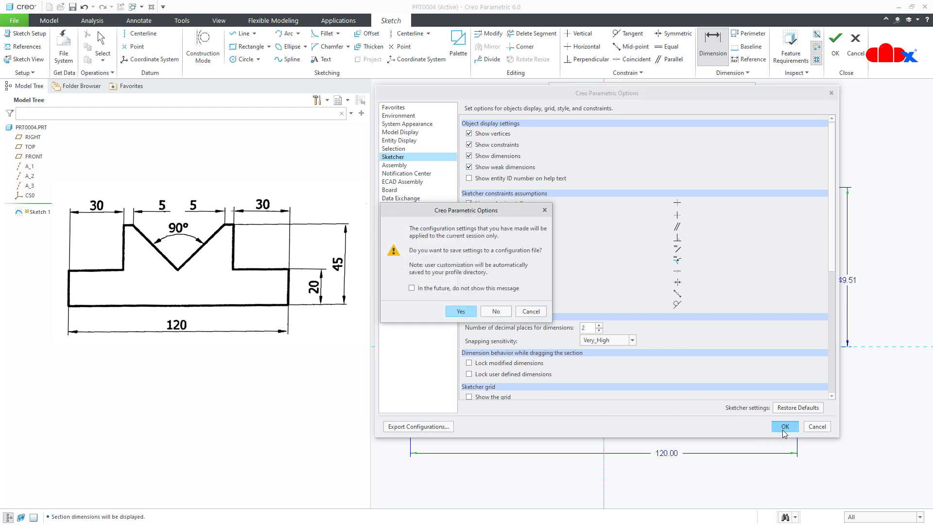
{"action": "left_click", "coordinate": [495, 310]}
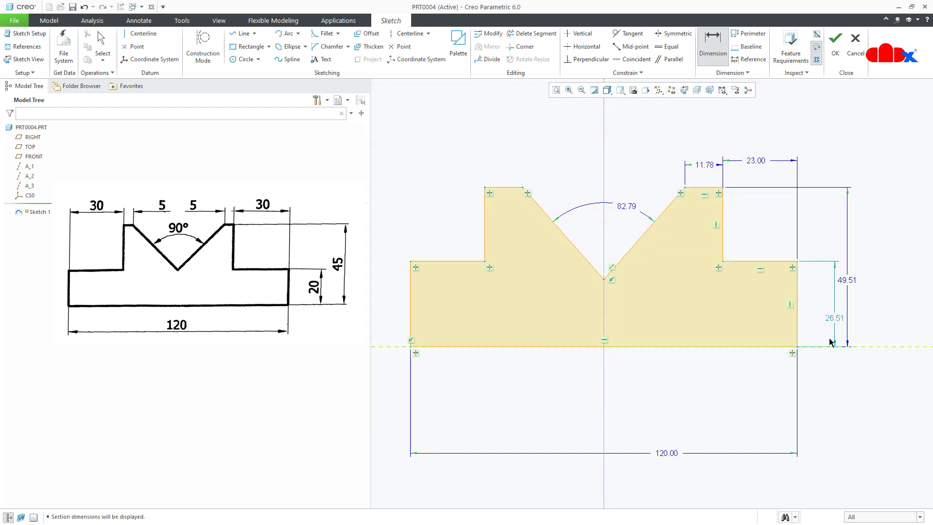
{"action": "left_click", "coordinate": [824, 321]}
Make the 26.51 height a strong dimension and set the V-notch angle to 90°
{"action": "middle_click", "coordinate": [820, 311]}
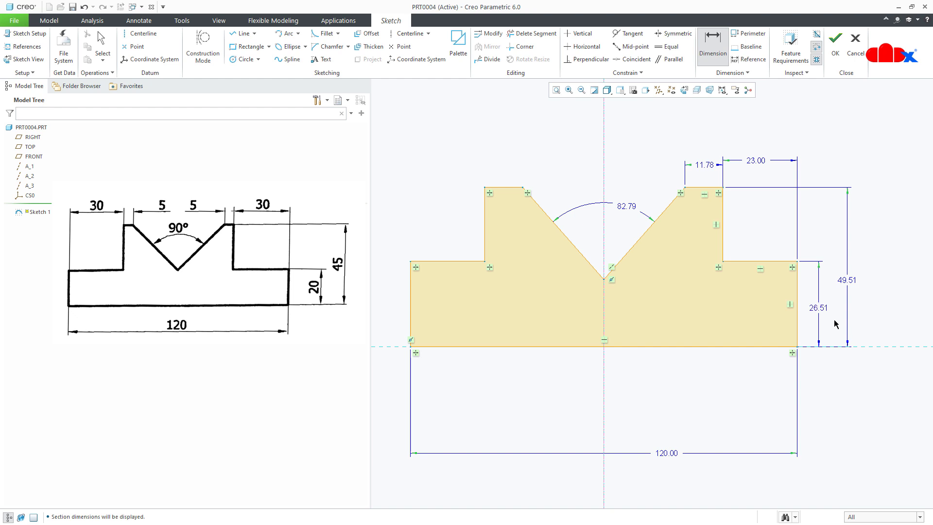
{"action": "middle_click", "coordinate": [834, 324]}
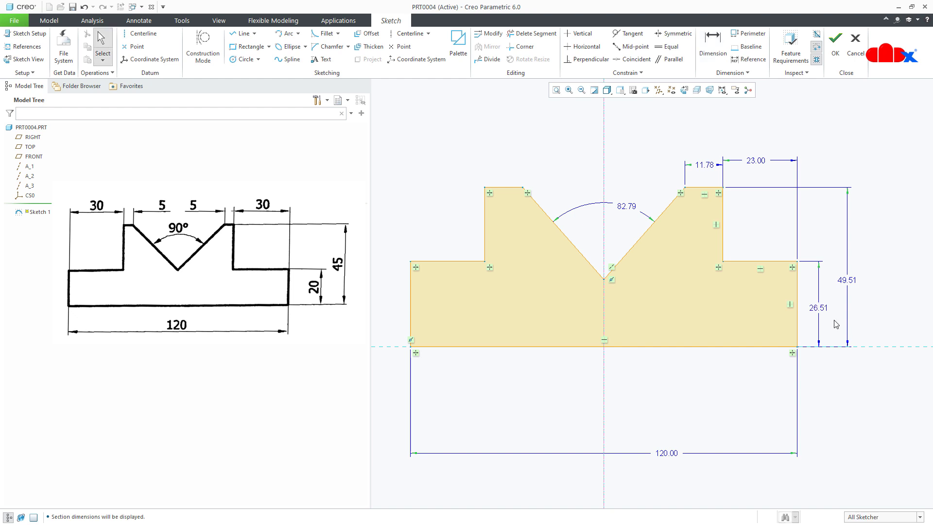
{"action": "double_click", "coordinate": [629, 208]}
{"action": "type", "text": "90"}
{"action": "key", "text": "Return"}
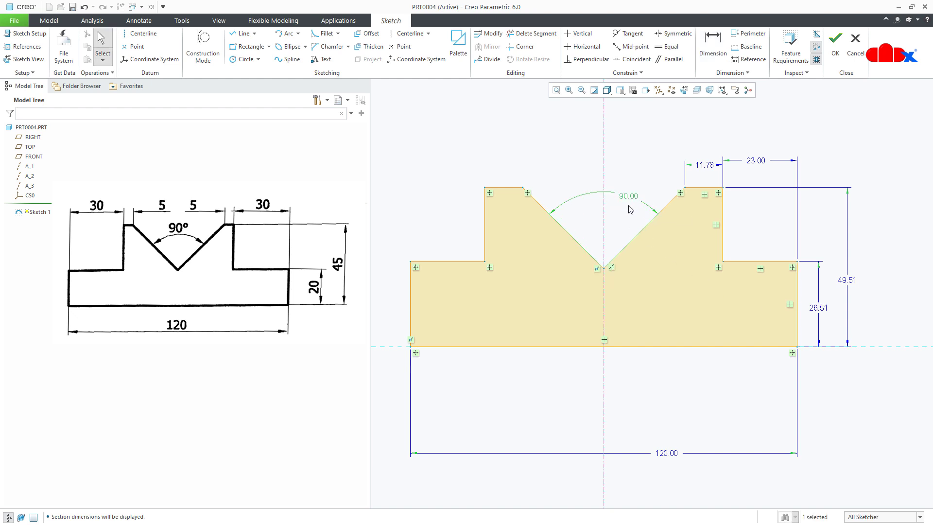
Set the top edge length to 5 and the step width to 30
{"action": "double_click", "coordinate": [707, 167]}
{"action": "type", "text": "5"}
{"action": "key", "text": "Return"}
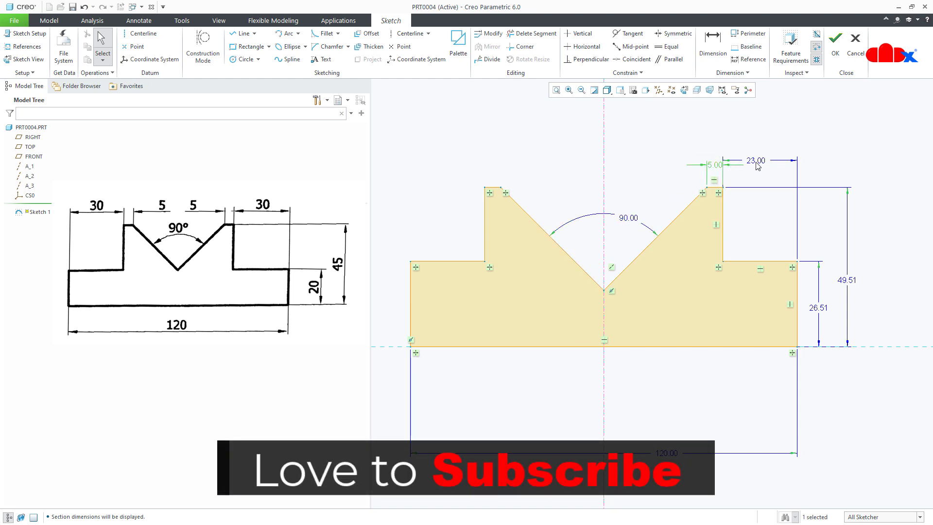
{"action": "double_click", "coordinate": [757, 165]}
{"action": "type", "text": "30"}
{"action": "key", "text": "Return"}
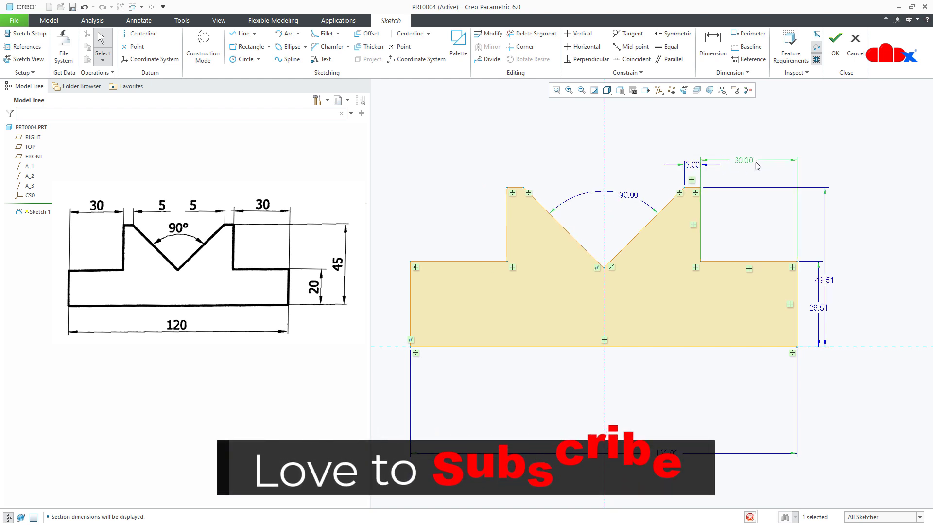
Change the step height to 20 and the overall height to 45
{"action": "double_click", "coordinate": [820, 307]}
{"action": "type", "text": "20"}
{"action": "key", "text": "Return"}
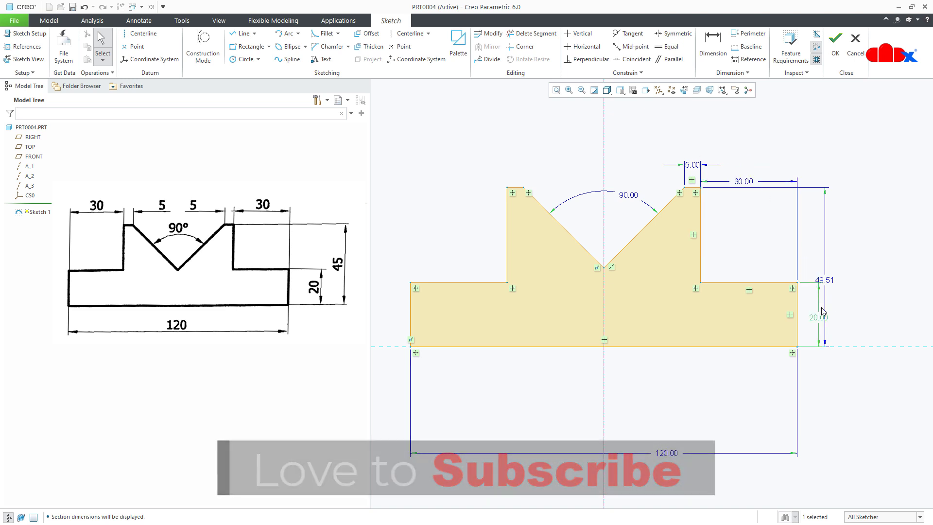
{"action": "double_click", "coordinate": [832, 280]}
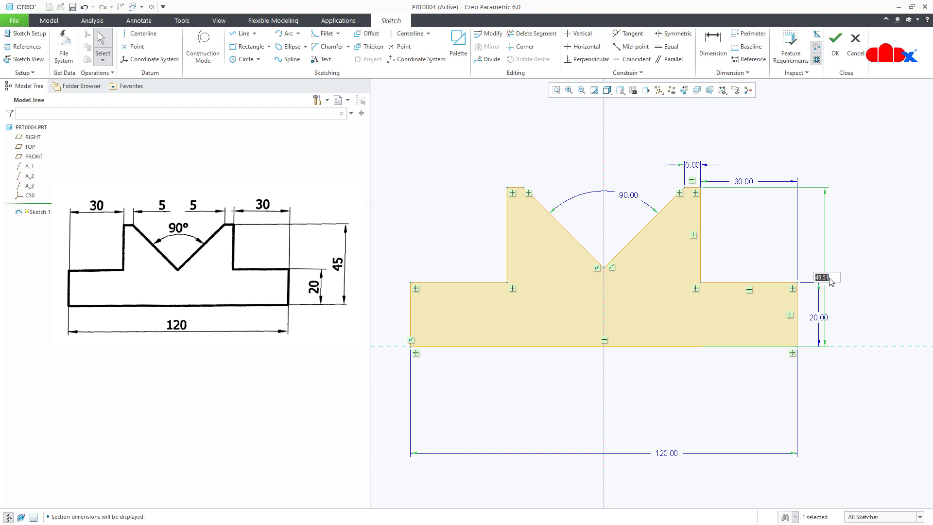
{"action": "type", "text": "45"}
{"action": "key", "text": "Return"}
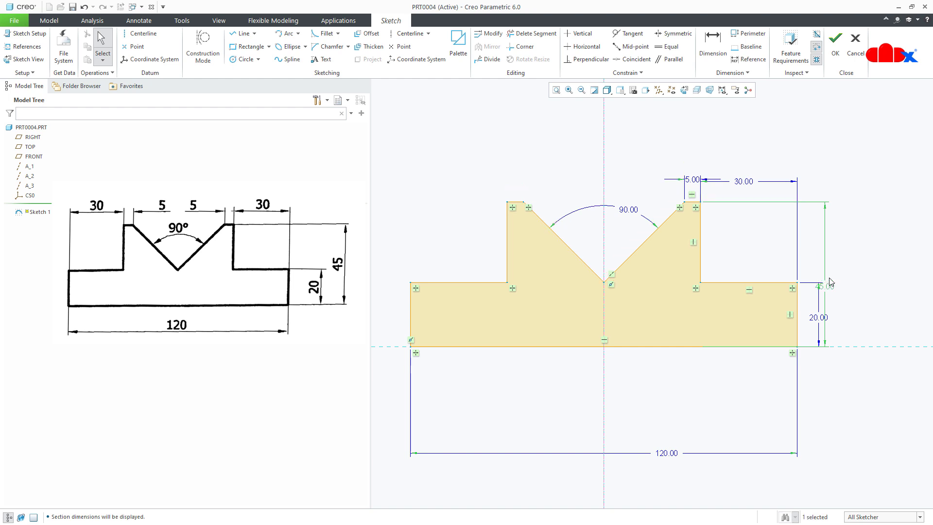
Accept the notched profile sketch with OK and exit Sketcher
{"action": "right_click", "coordinate": [867, 297]}
{"action": "left_click", "coordinate": [777, 388]}
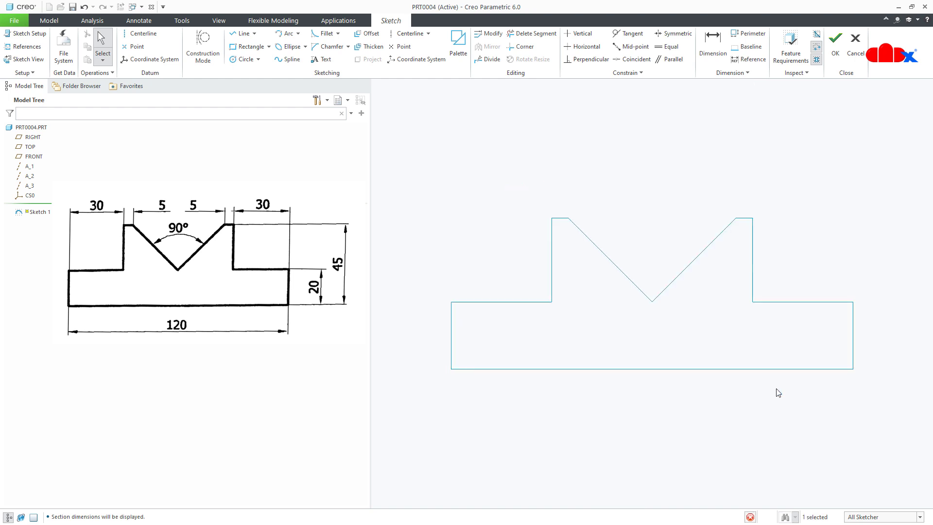